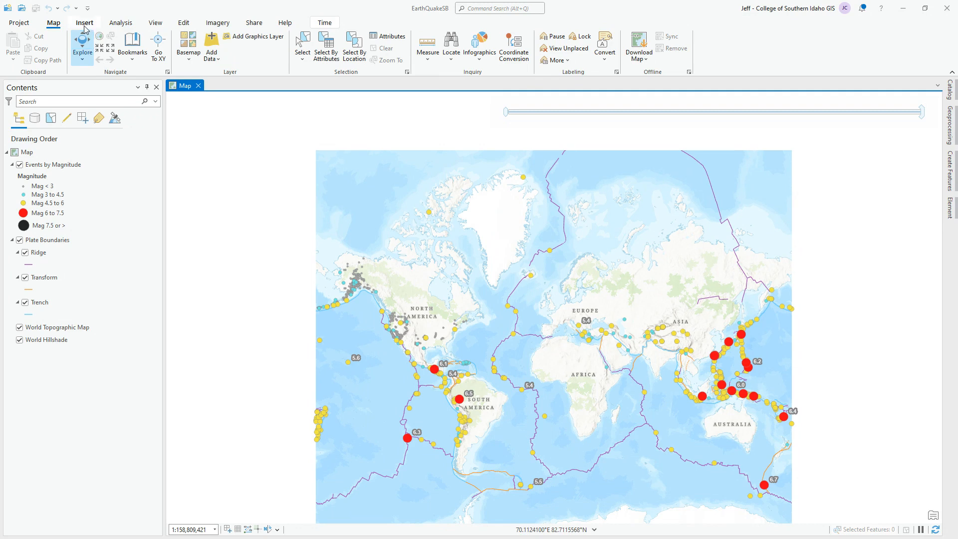
Create a new layout with an ANSI D landscape page, 22 by 34 inches
{"action": "left_click", "coordinate": [84, 24]}
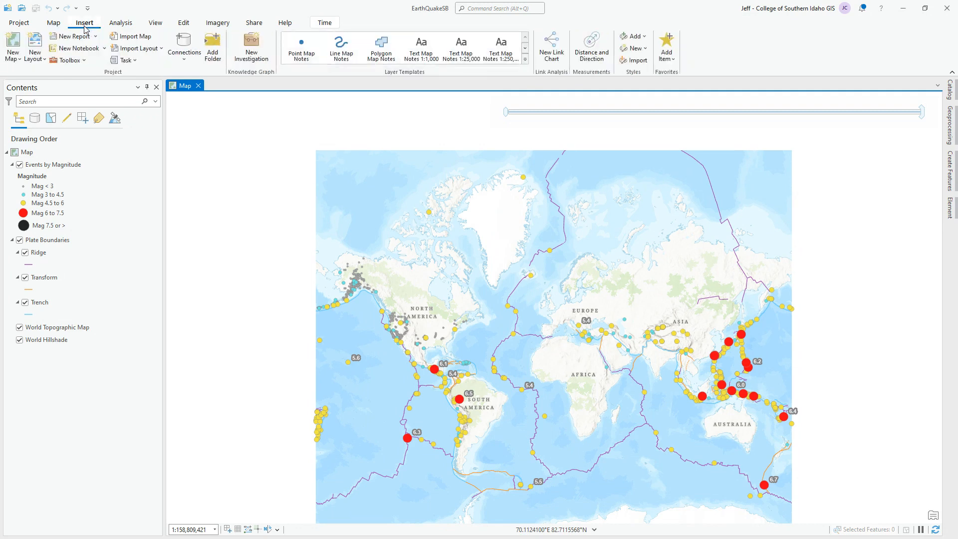
{"action": "left_click", "coordinate": [36, 61]}
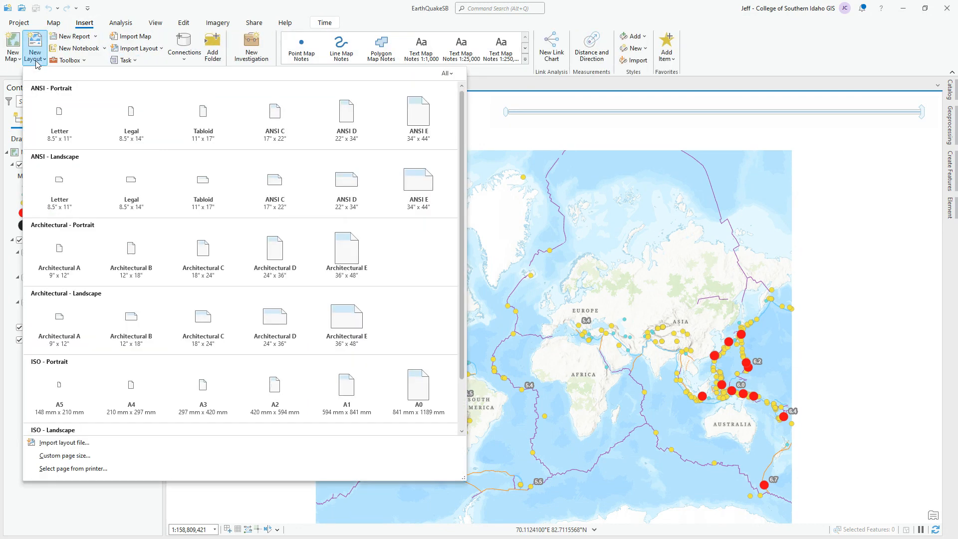
{"action": "left_click", "coordinate": [346, 186]}
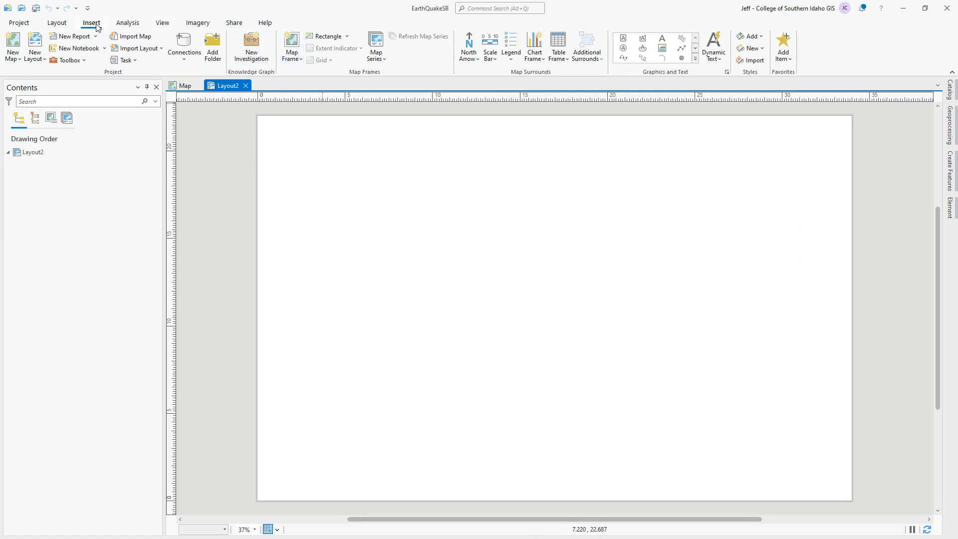
Insert a map frame of the earthquake map at its current extent, covering about the left three quarters of the page
{"action": "left_click", "coordinate": [301, 58]}
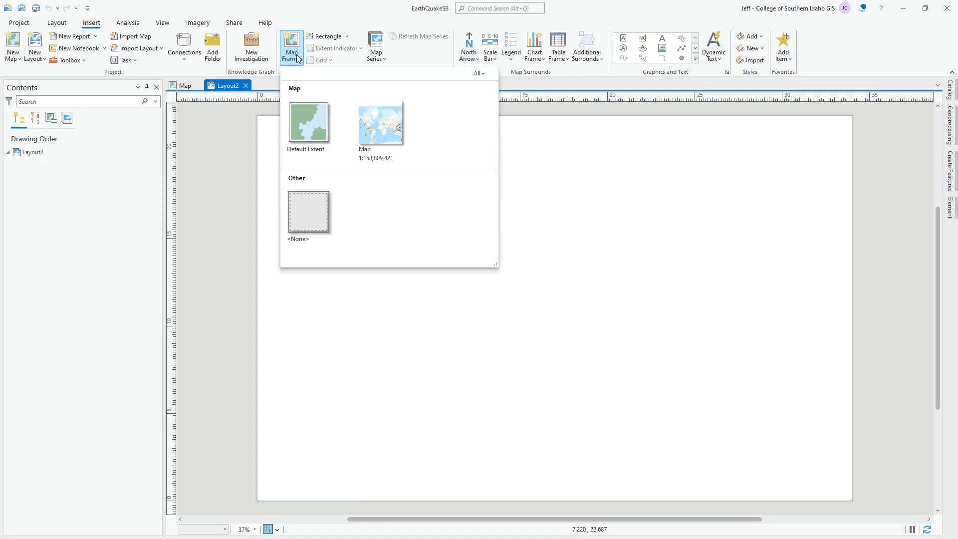
{"action": "left_click", "coordinate": [377, 141]}
{"action": "left_click_drag", "start_coordinate": [267, 125], "coordinate": [714, 494]}
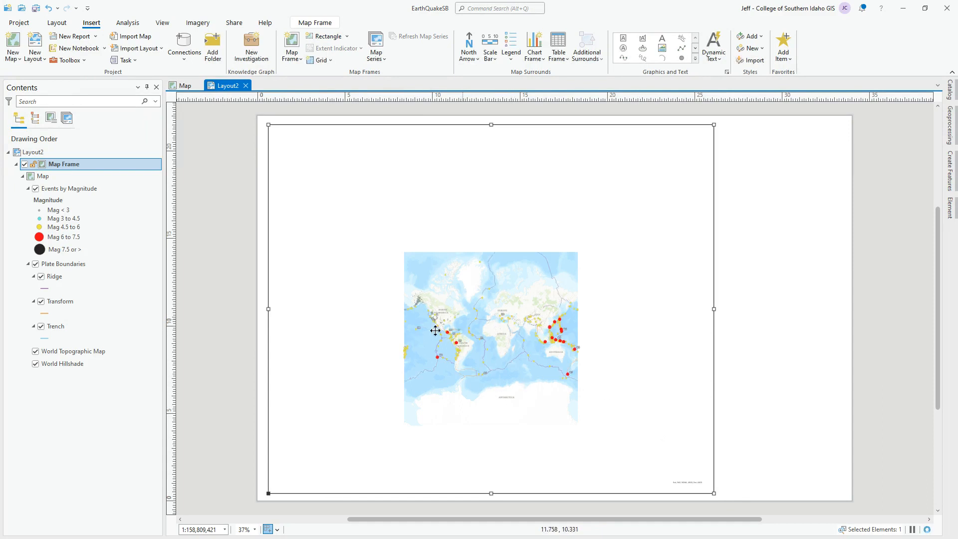
Activate the map frame, scale its map to 1:65,048,339 with the world centred in the frame, and return to the layout
{"action": "right_click", "coordinate": [494, 332]}
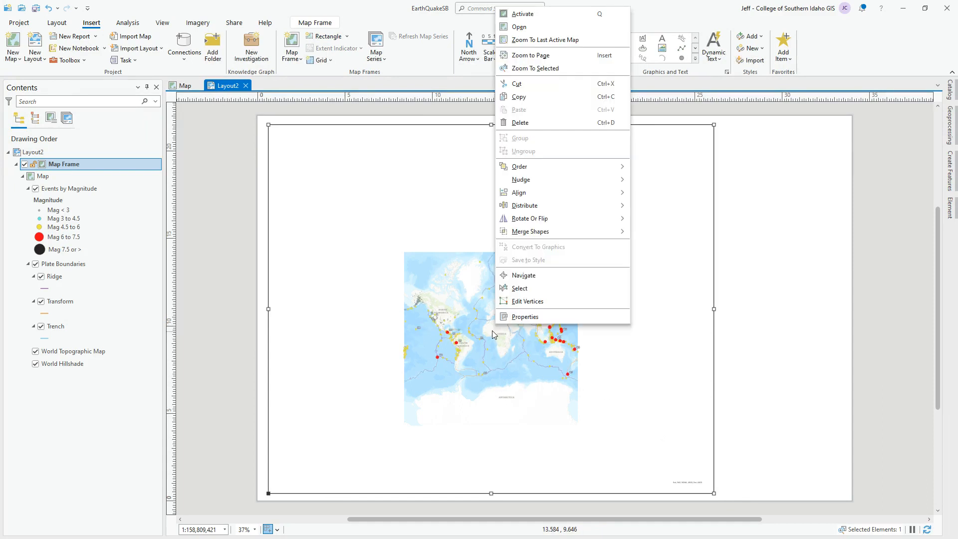
{"action": "left_click", "coordinate": [522, 14]}
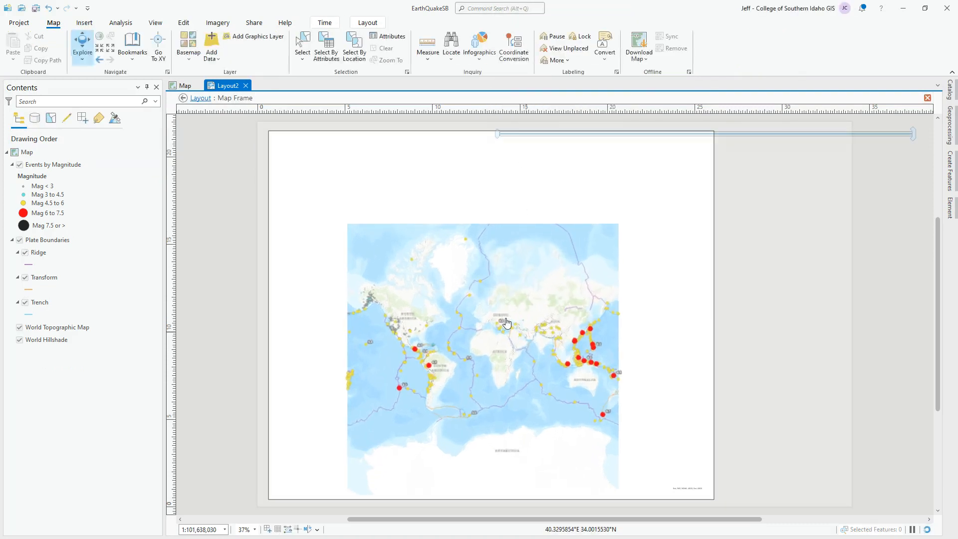
{"action": "scroll", "coordinate": [506, 322], "scroll_direction": "up", "scroll_amount": 2}
{"action": "left_click_drag", "start_coordinate": [506, 322], "coordinate": [516, 282]}
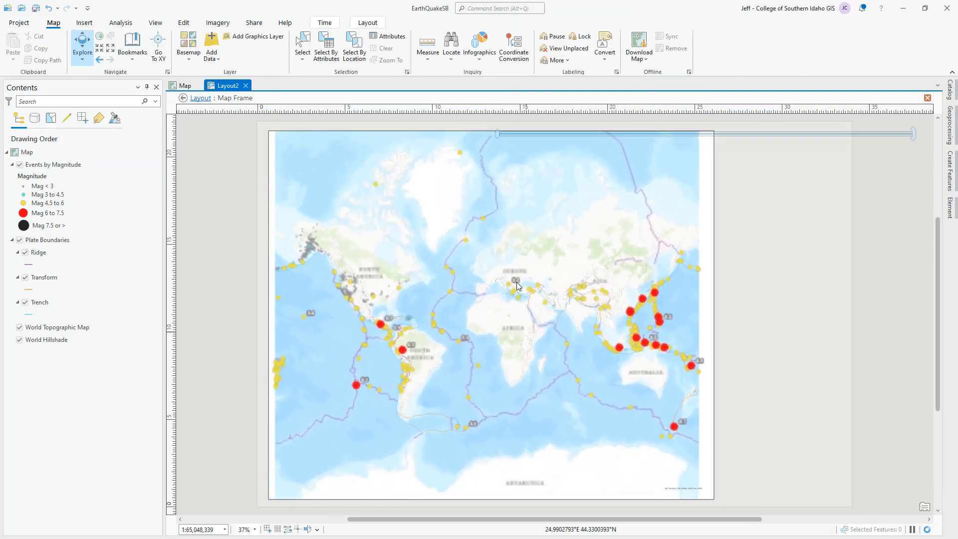
{"action": "scroll", "coordinate": [516, 282], "scroll_direction": "down", "scroll_amount": 2}
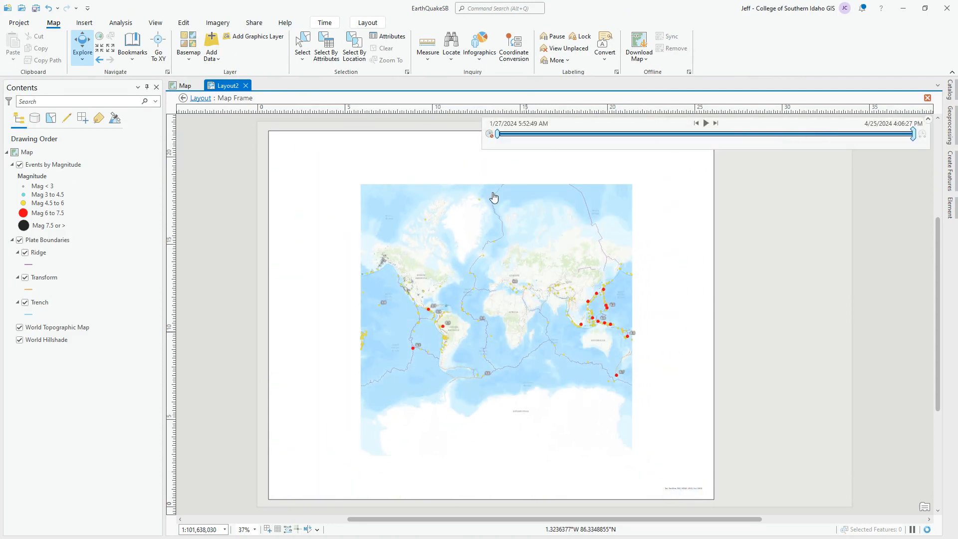
{"action": "left_click_drag", "start_coordinate": [552, 284], "coordinate": [496, 244]}
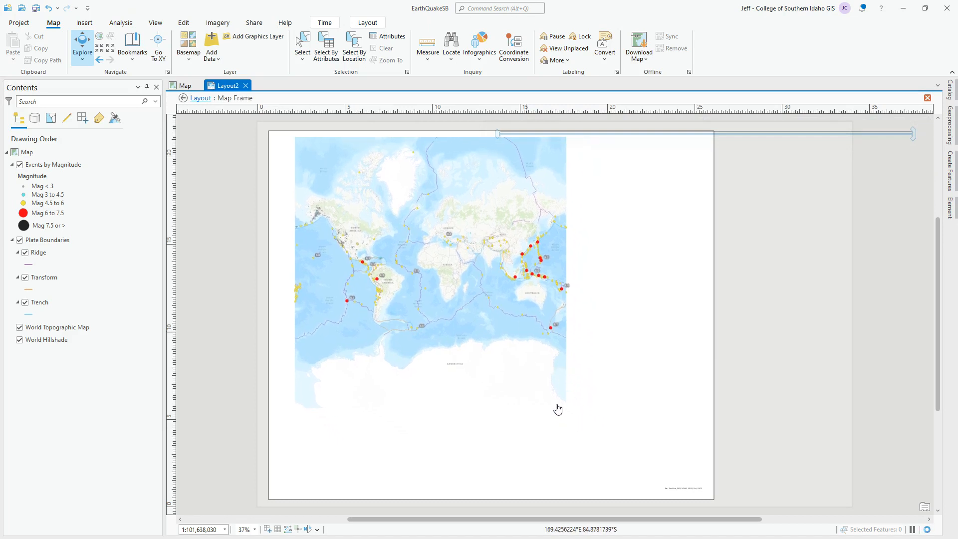
{"action": "left_click", "coordinate": [502, 346]}
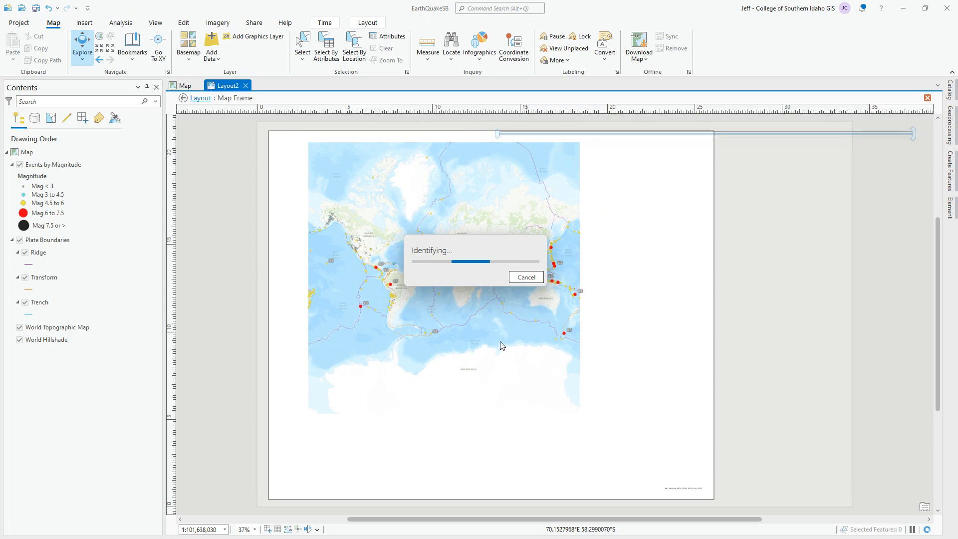
{"action": "left_click", "coordinate": [527, 277]}
{"action": "scroll", "coordinate": [520, 349], "scroll_direction": "down", "scroll_amount": 2}
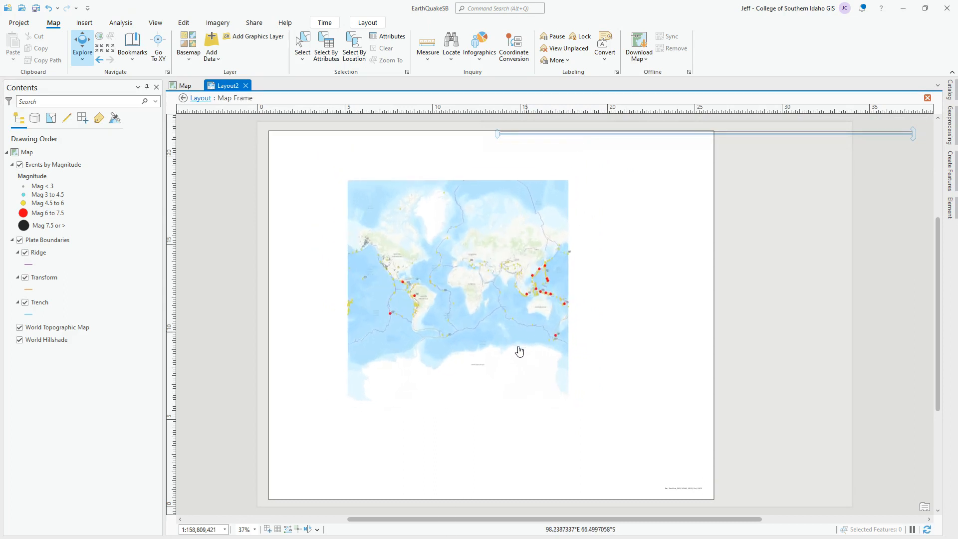
{"action": "scroll", "coordinate": [520, 351], "scroll_direction": "up", "scroll_amount": 2}
{"action": "left_click_drag", "start_coordinate": [517, 355], "coordinate": [606, 438]}
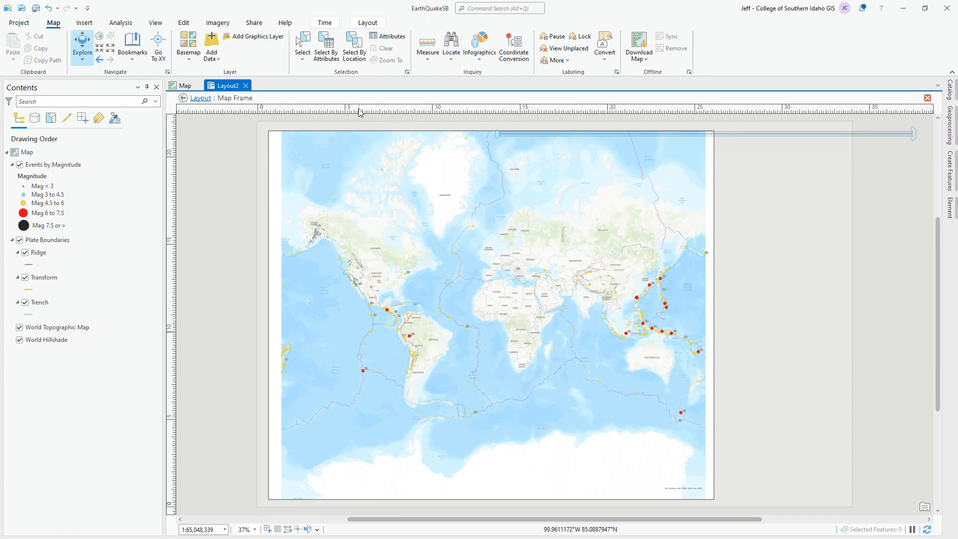
{"action": "left_click", "coordinate": [199, 98]}
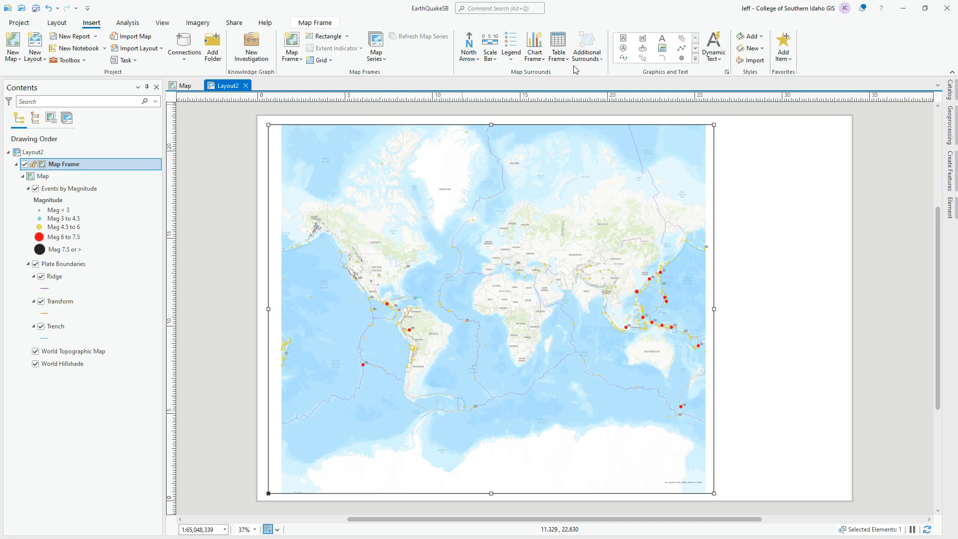
Insert a Legend 1 style legend about 5.9 by 8.2 inches in the blank area right of the map frame
{"action": "left_click", "coordinate": [511, 59]}
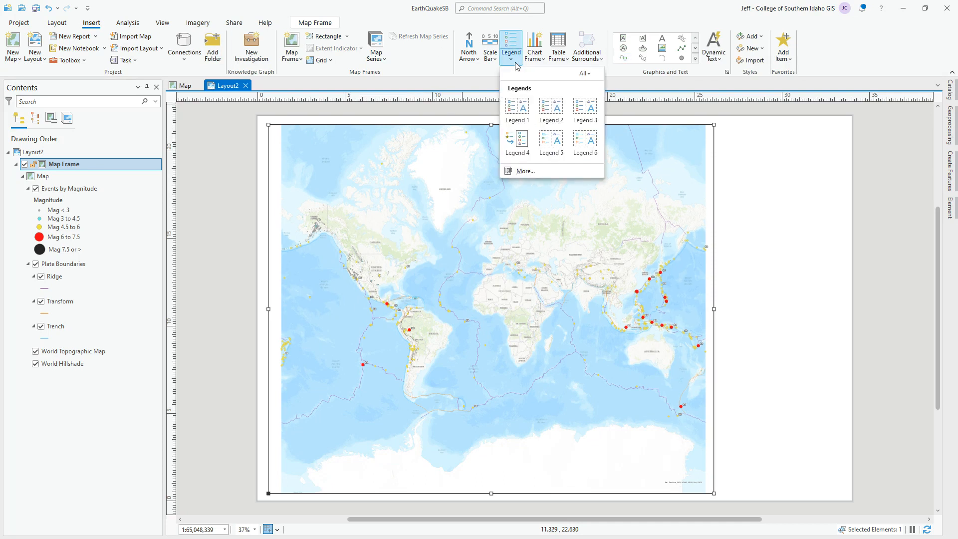
{"action": "left_click", "coordinate": [518, 108]}
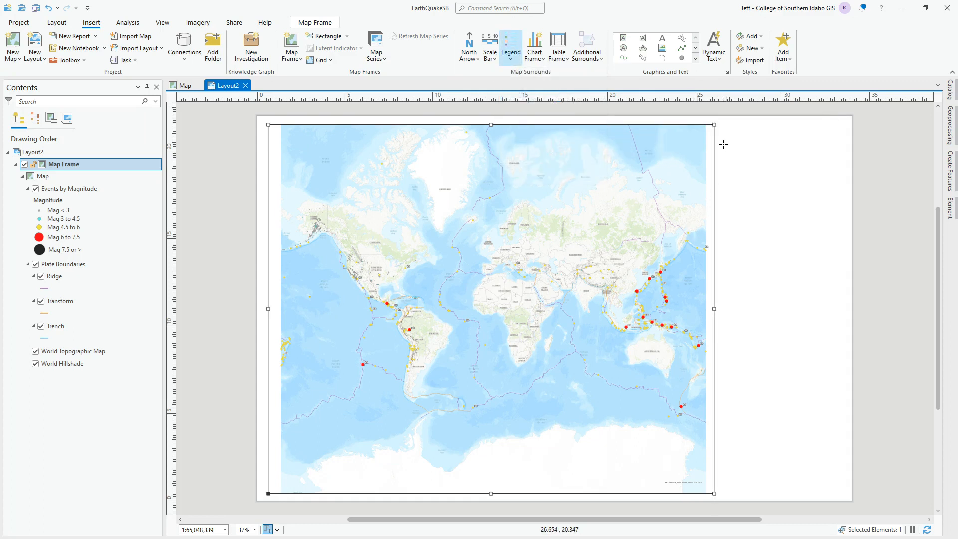
{"action": "left_click_drag", "start_coordinate": [723, 140], "coordinate": [826, 283]}
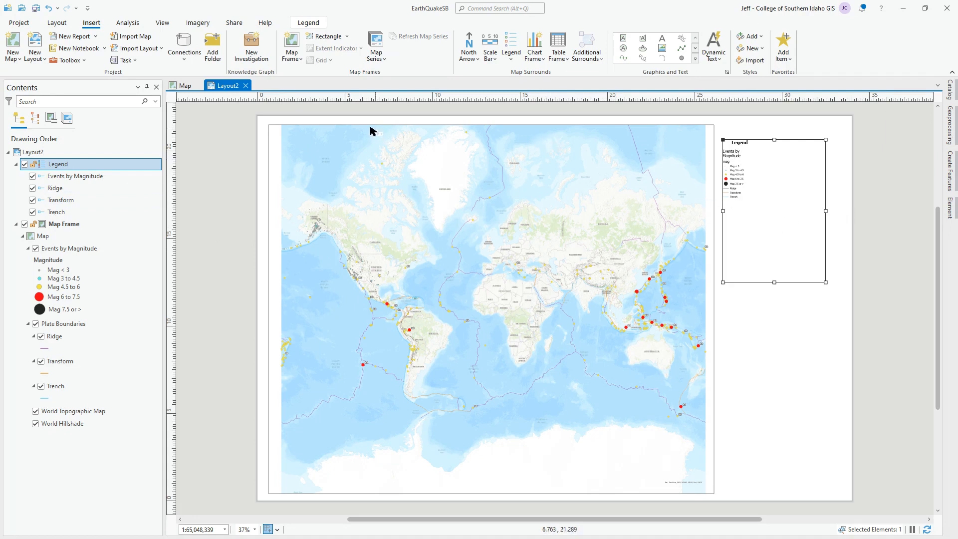
Convert the legend to graphics so its parts can be edited individually
{"action": "left_click", "coordinate": [313, 25]}
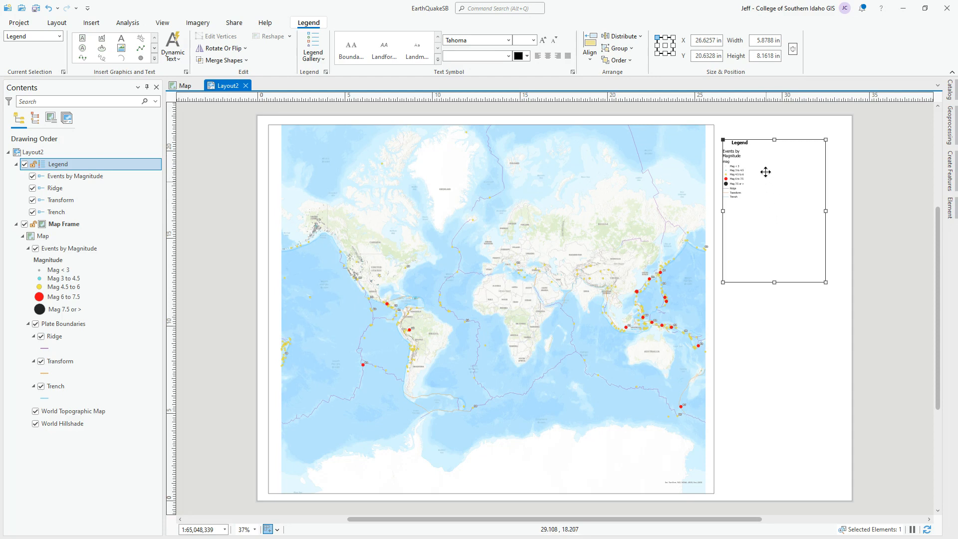
{"action": "right_click", "coordinate": [781, 192]}
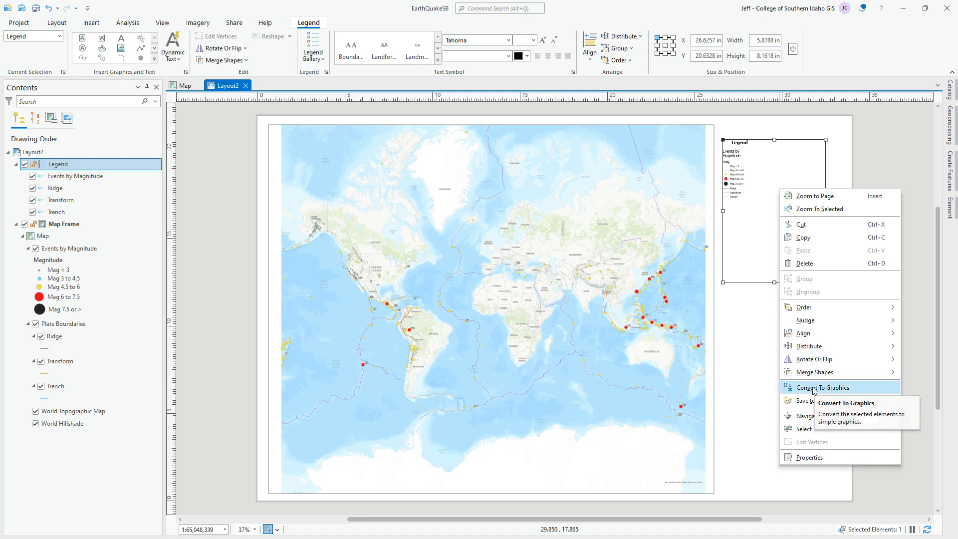
{"action": "left_click", "coordinate": [747, 243]}
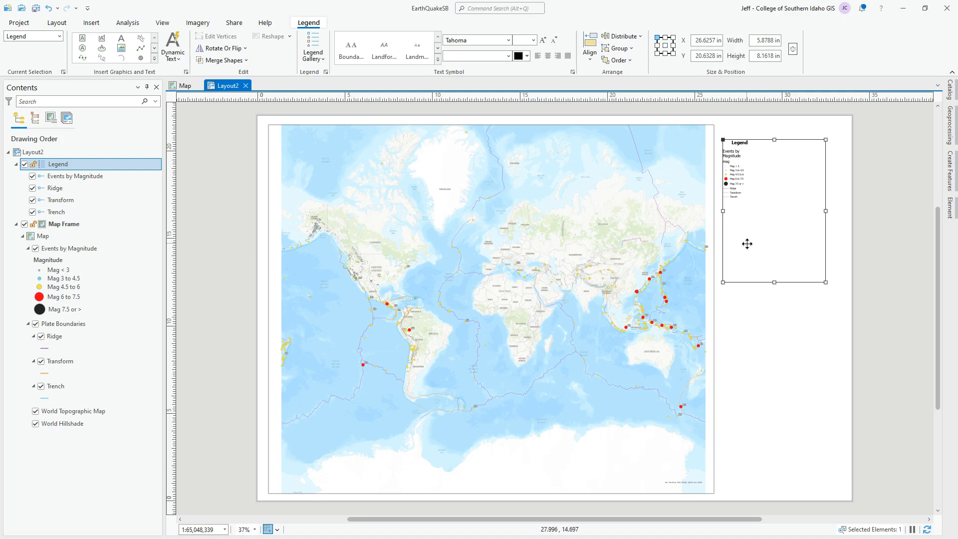
{"action": "right_click", "coordinate": [753, 237]}
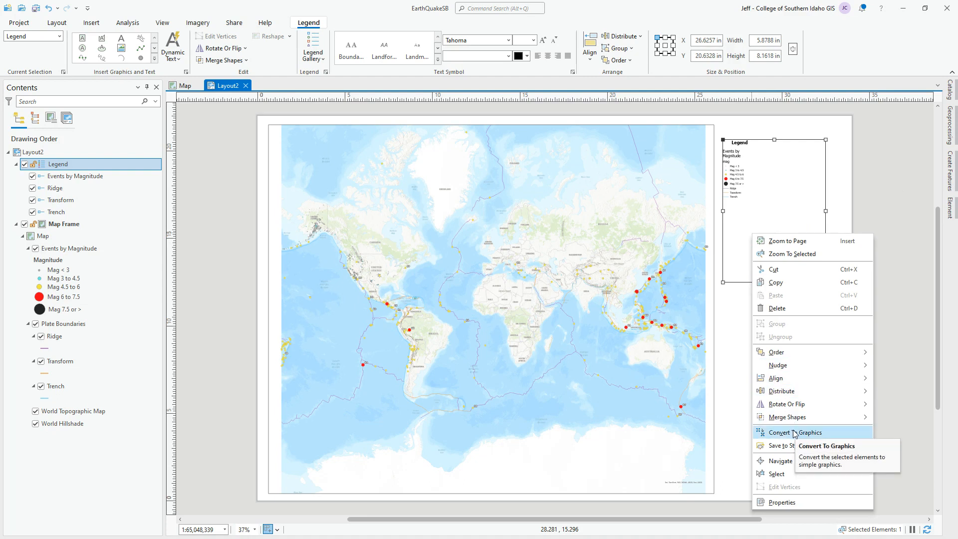
{"action": "left_click", "coordinate": [57, 22]}
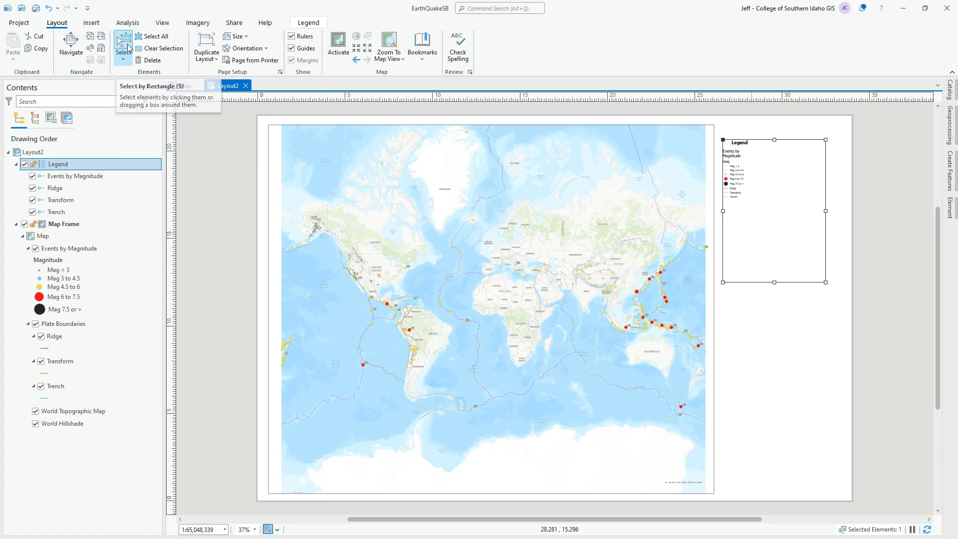
{"action": "right_click", "coordinate": [772, 203]}
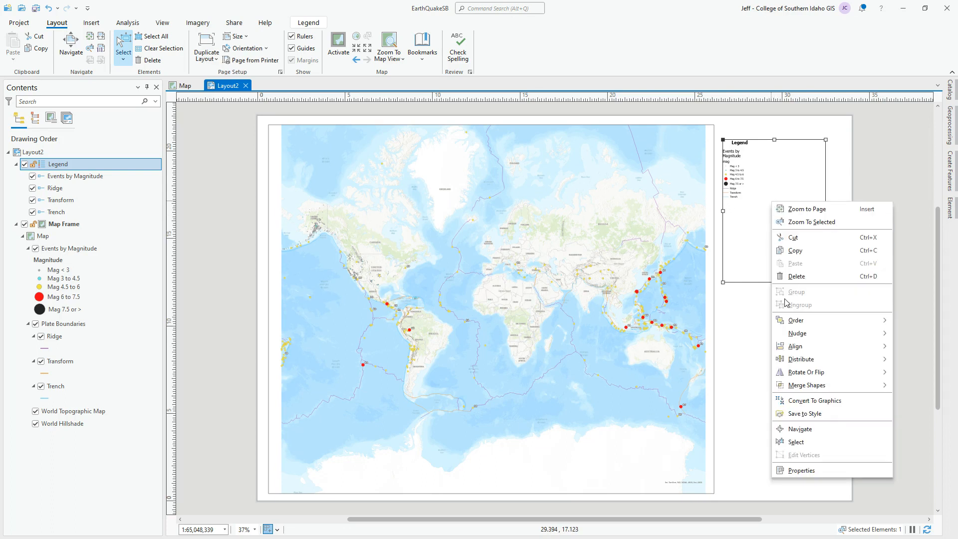
{"action": "left_click", "coordinate": [824, 403]}
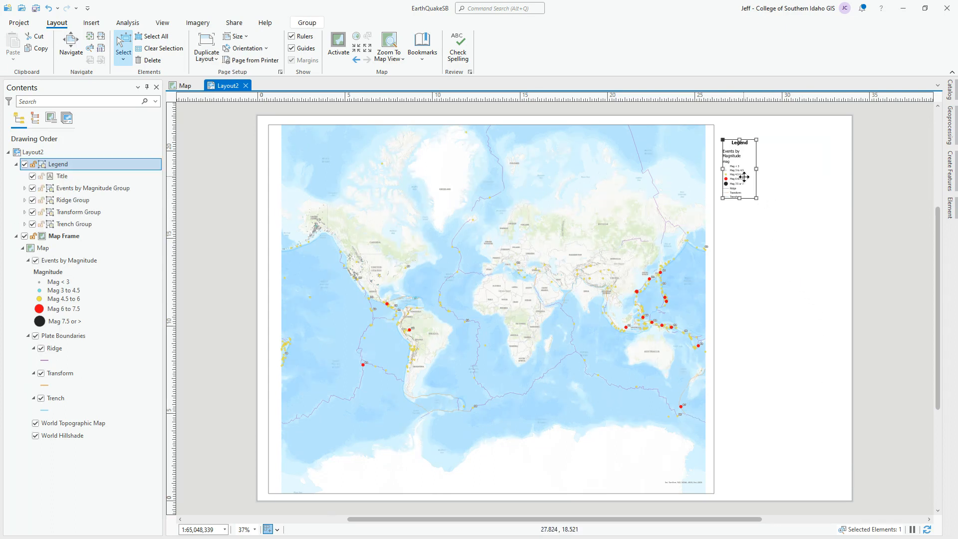
Try enlarging the converted legend group from its lower-right corner, and undo the resize
{"action": "left_click_drag", "start_coordinate": [757, 195], "coordinate": [815, 246]}
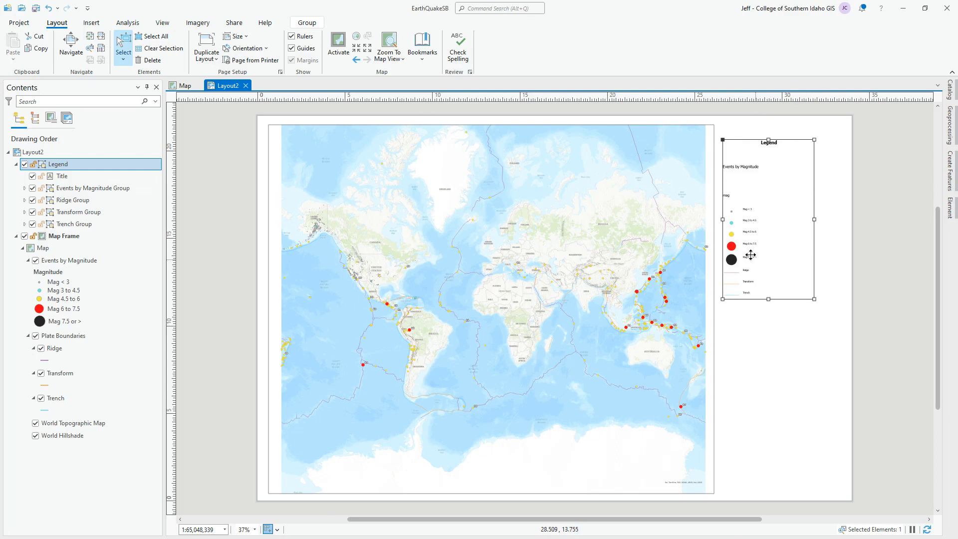
{"action": "key", "text": "ctrl+z"}
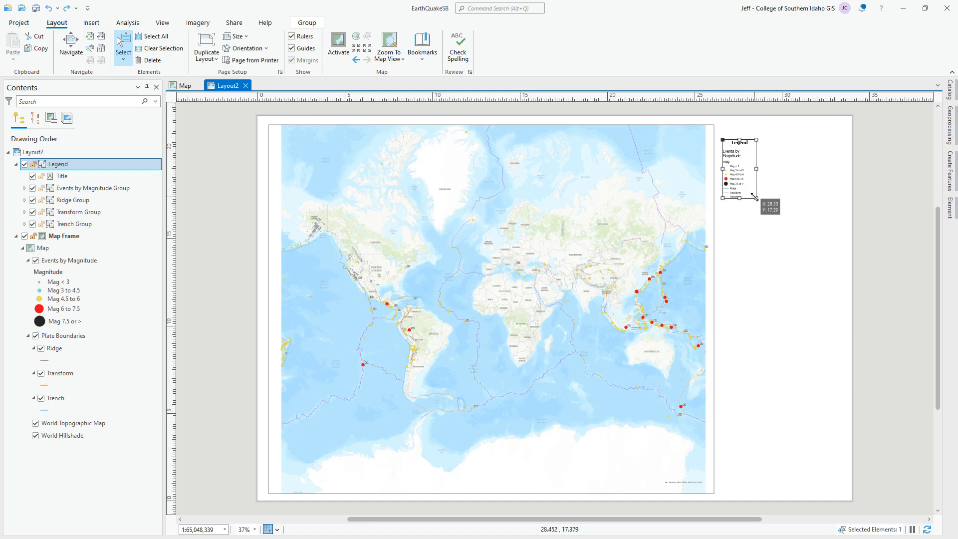
Delete the "Legend" title and the "Events by Magnitude" heading from the legend graphics
{"action": "scroll", "coordinate": [752, 192], "scroll_direction": "up", "scroll_amount": 5}
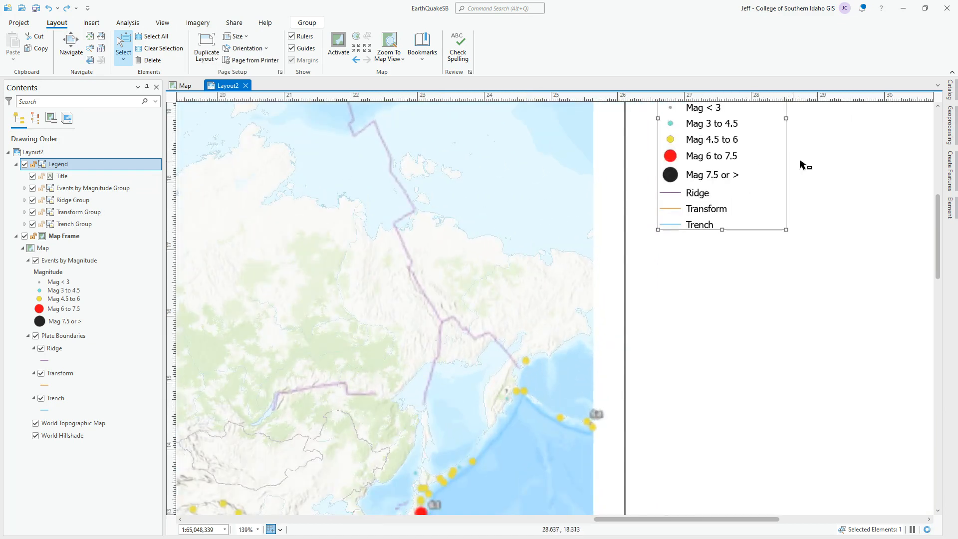
{"action": "left_click_drag", "start_coordinate": [824, 162], "coordinate": [824, 286]}
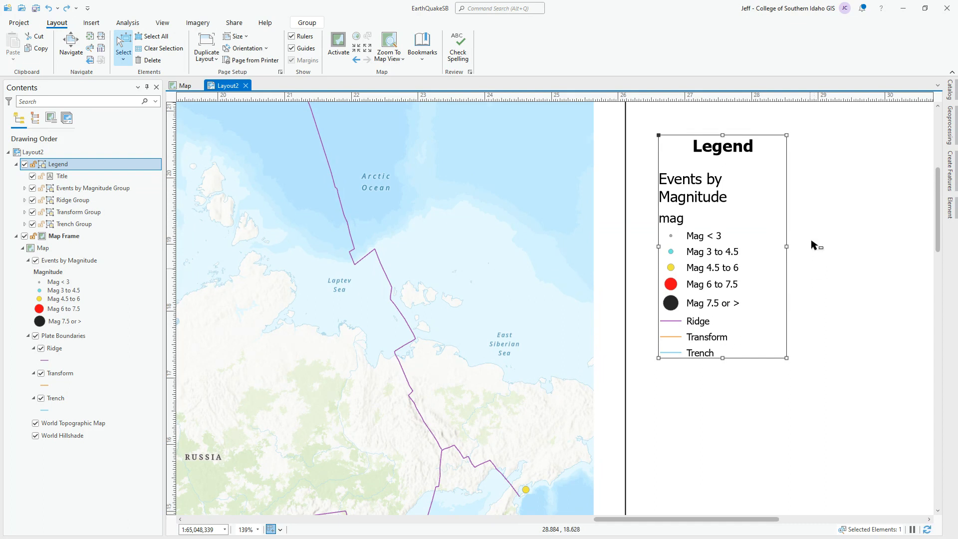
{"action": "left_click_drag", "start_coordinate": [829, 195], "coordinate": [826, 214]}
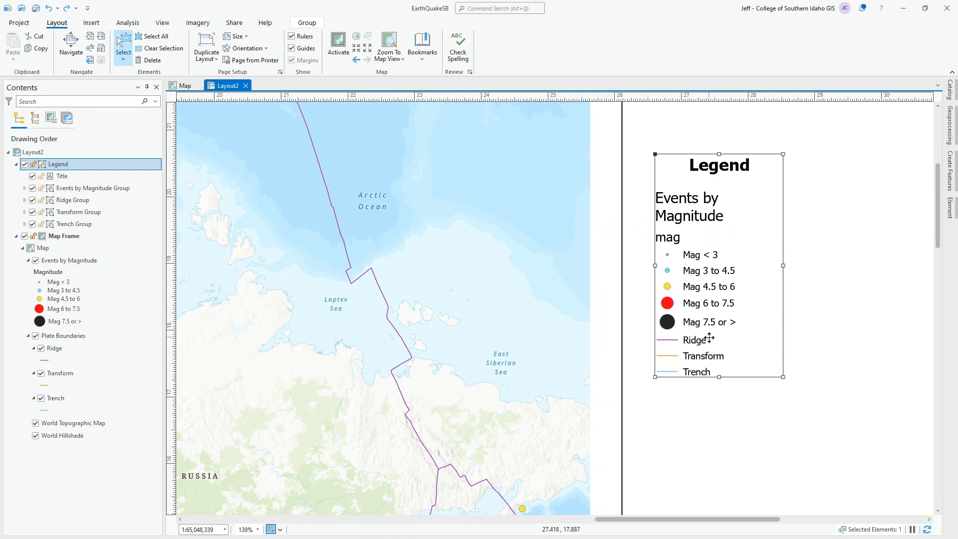
{"action": "left_click", "coordinate": [725, 170]}
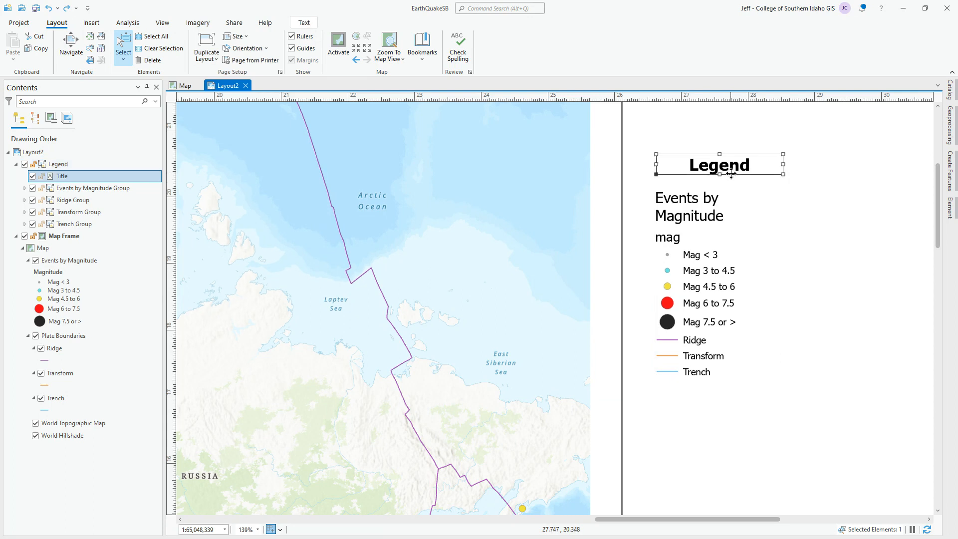
{"action": "key", "text": "Delete"}
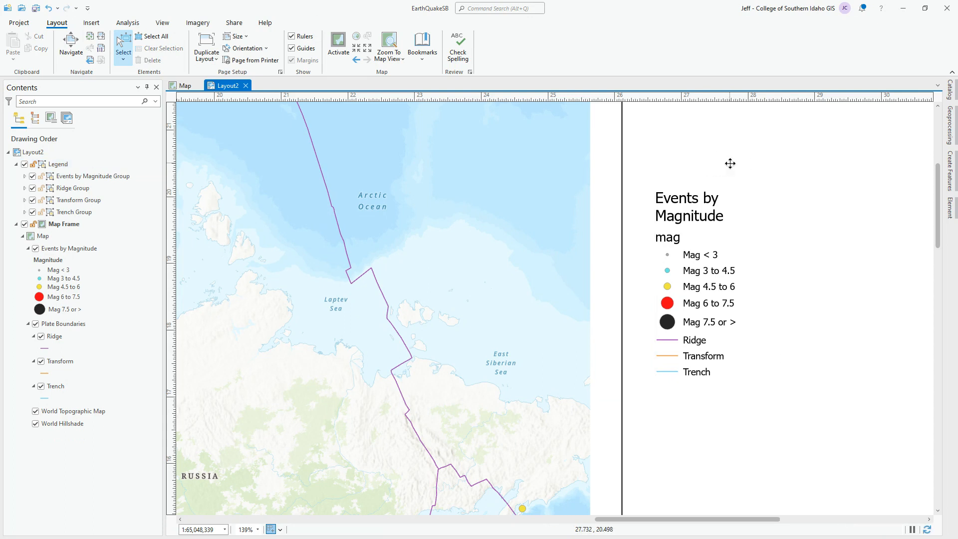
{"action": "left_click", "coordinate": [680, 210]}
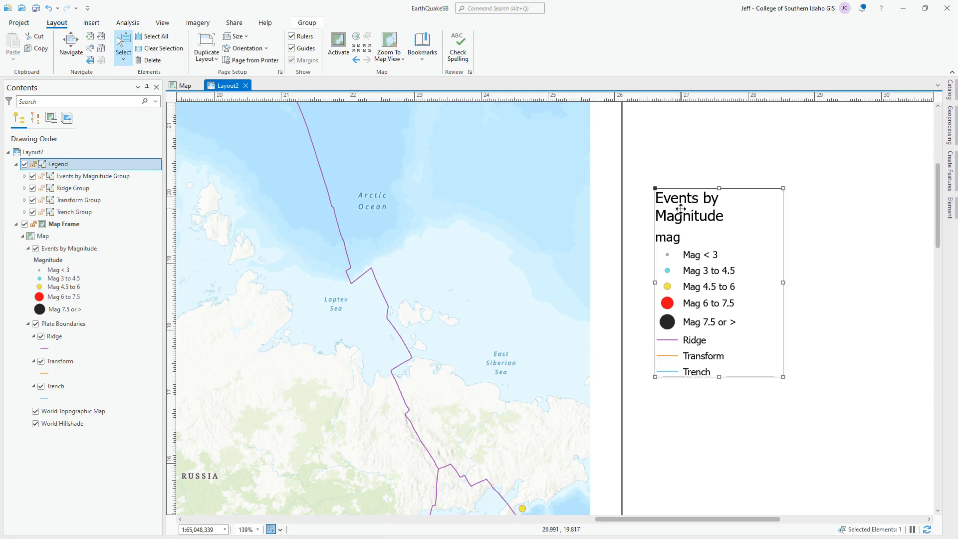
{"action": "left_click", "coordinate": [689, 214]}
{"action": "key", "text": "Delete"}
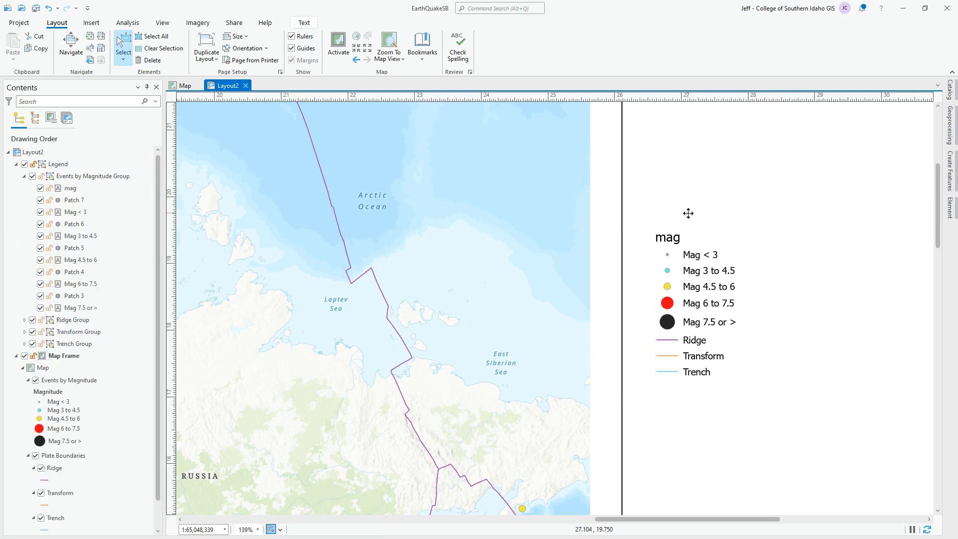
Delete the "mag" field heading above the magnitude entries in the legend graphics
{"action": "left_click", "coordinate": [674, 242]}
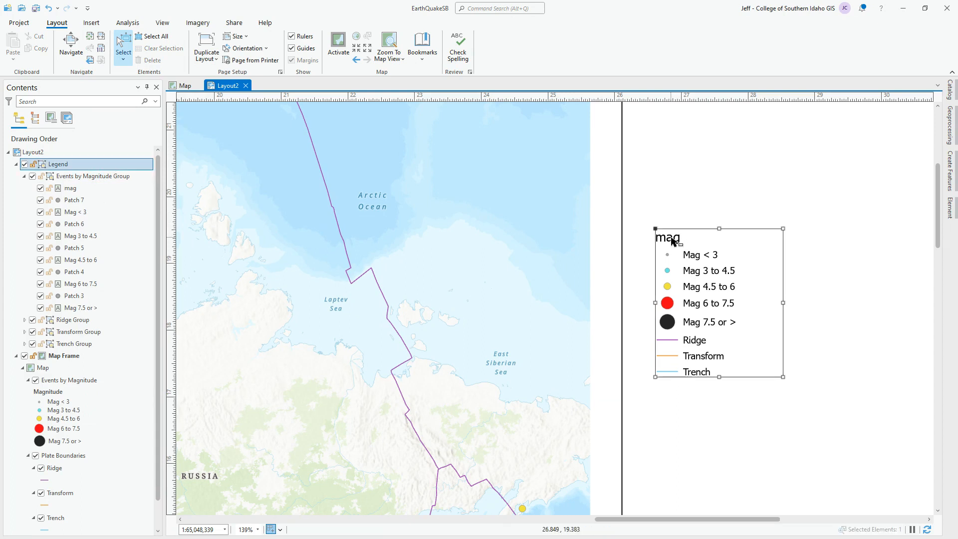
{"action": "left_click", "coordinate": [687, 239]}
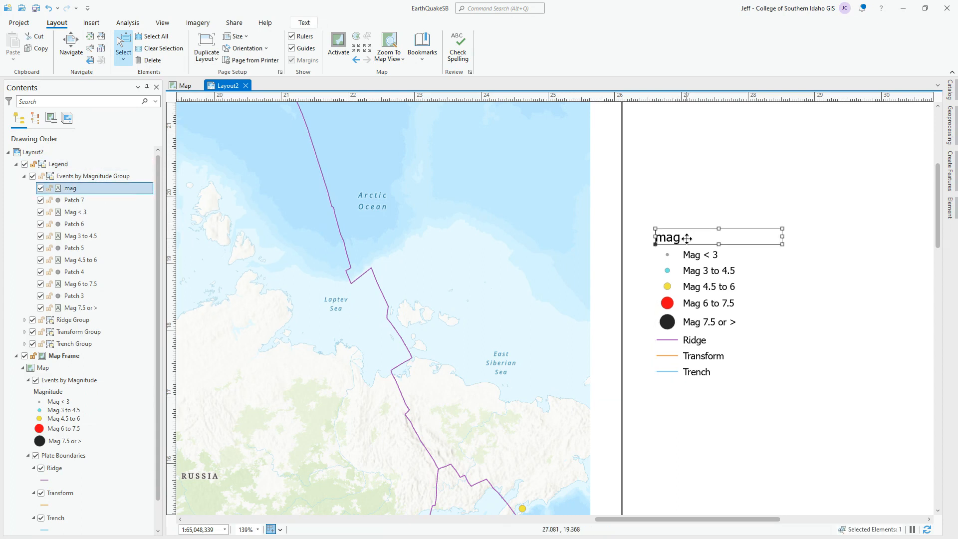
{"action": "key", "text": "Delete"}
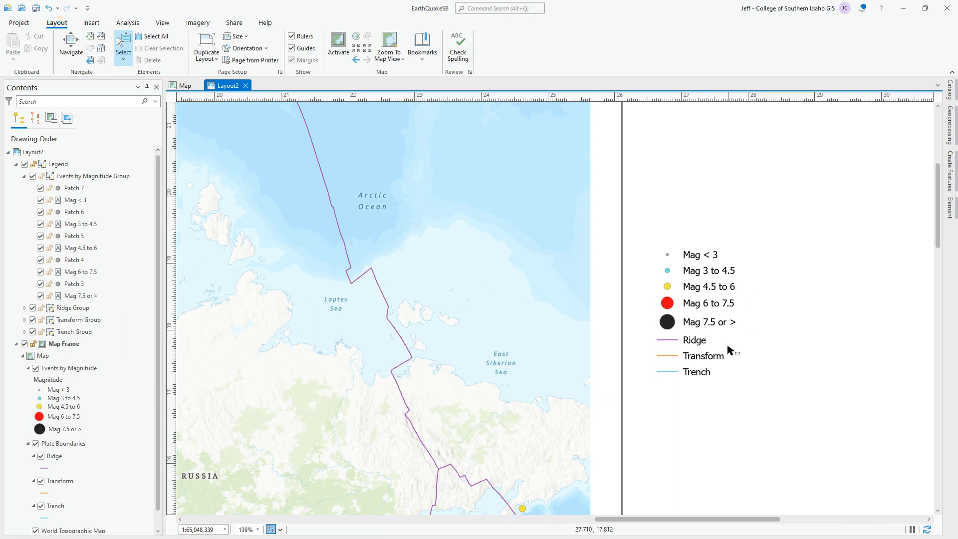
Set the stroke width of the purple Ridge line patch in the legend to 10 pt
{"action": "scroll", "coordinate": [730, 355], "scroll_direction": "up", "scroll_amount": 2}
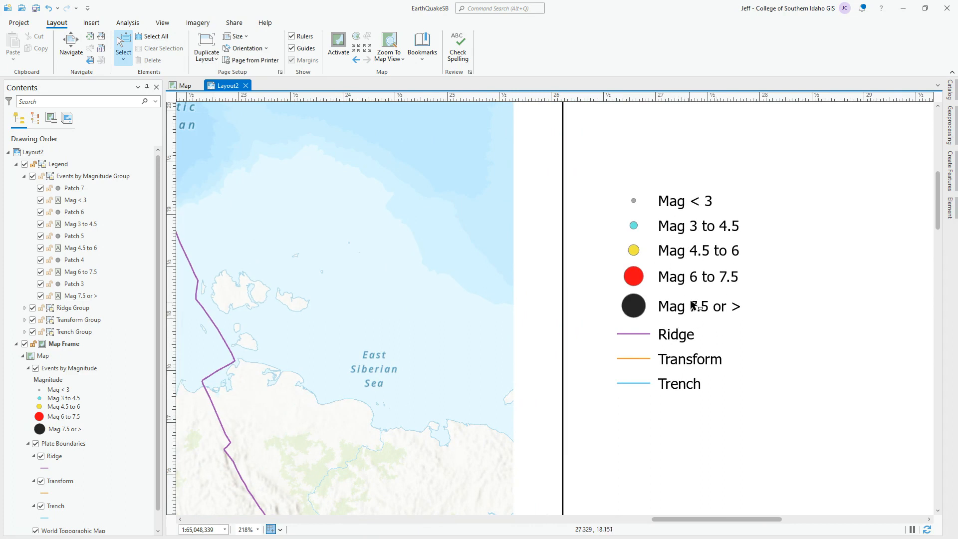
{"action": "left_click", "coordinate": [636, 338]}
{"action": "left_click", "coordinate": [637, 338]}
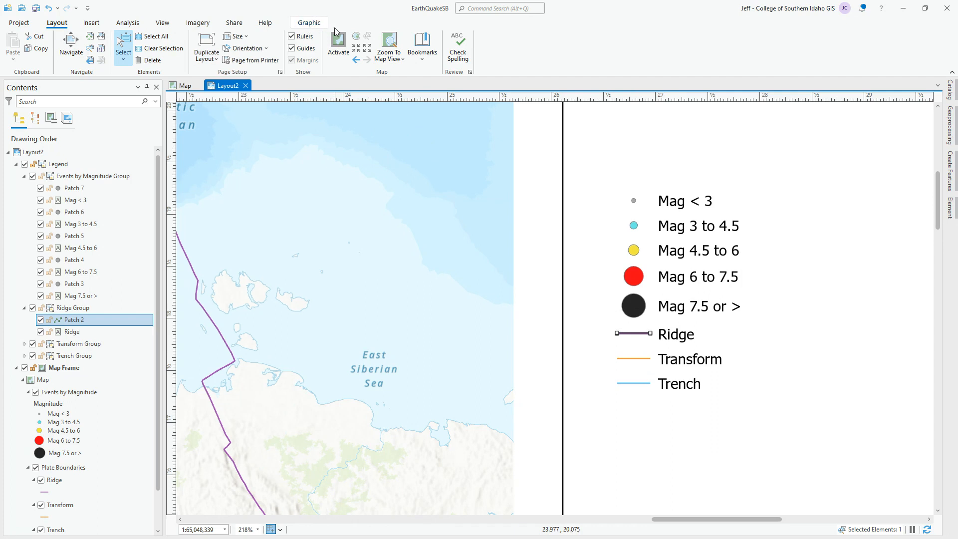
{"action": "left_click", "coordinate": [310, 23]}
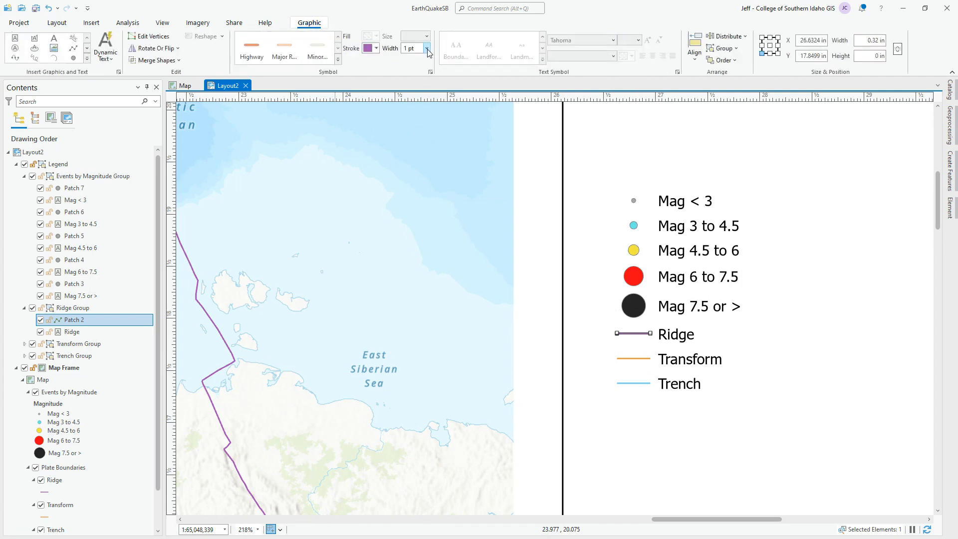
{"action": "left_click", "coordinate": [427, 49]}
{"action": "left_click", "coordinate": [421, 250]}
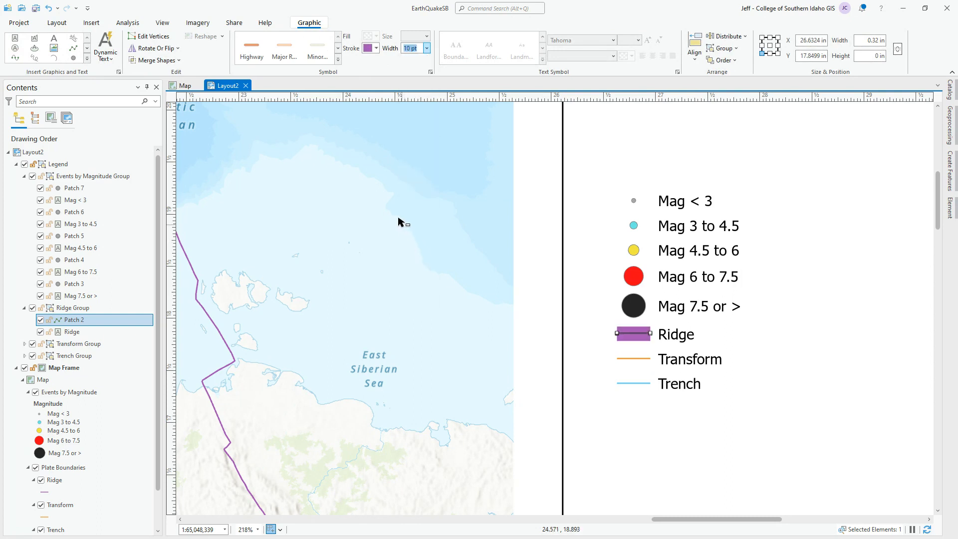
{"action": "left_click", "coordinate": [771, 338]}
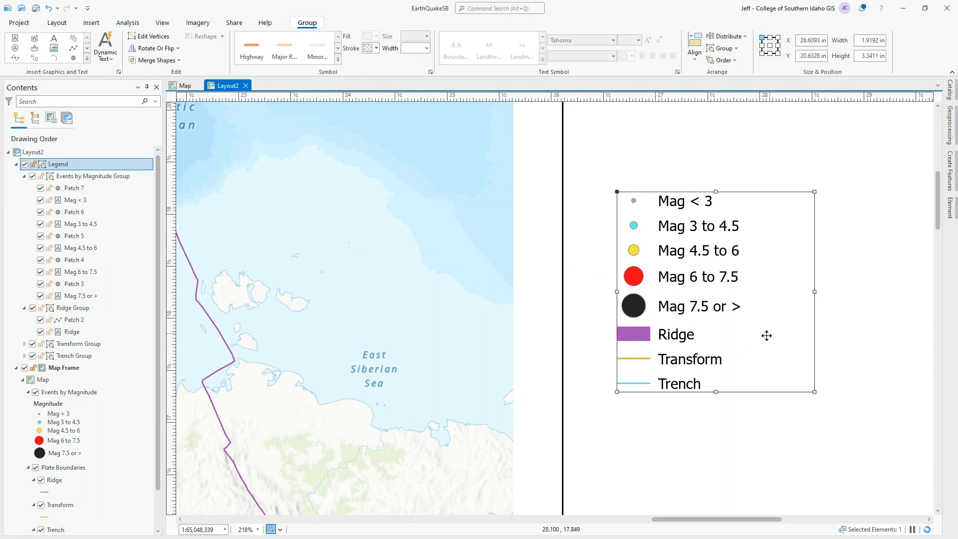
{"action": "left_click", "coordinate": [641, 338]}
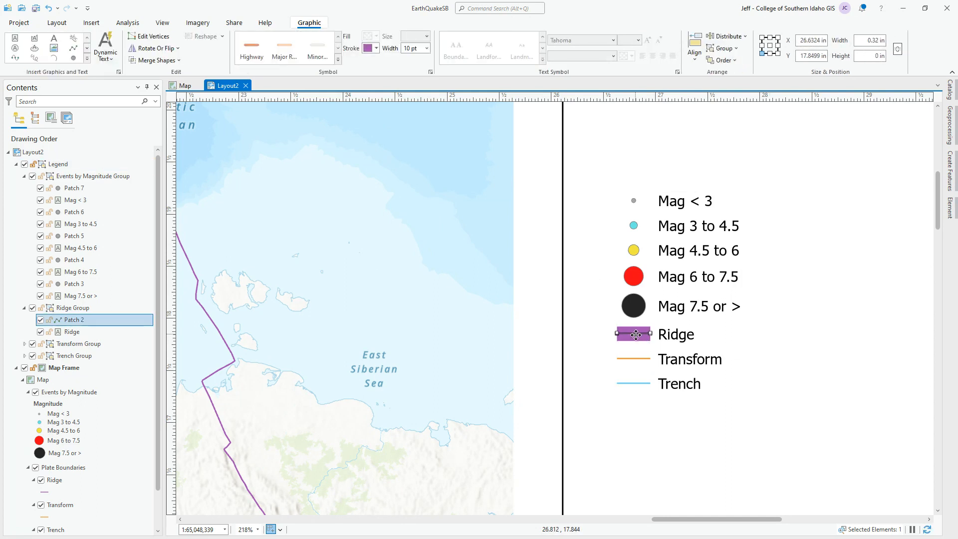
{"action": "left_click_drag", "start_coordinate": [636, 338], "coordinate": [638, 340]}
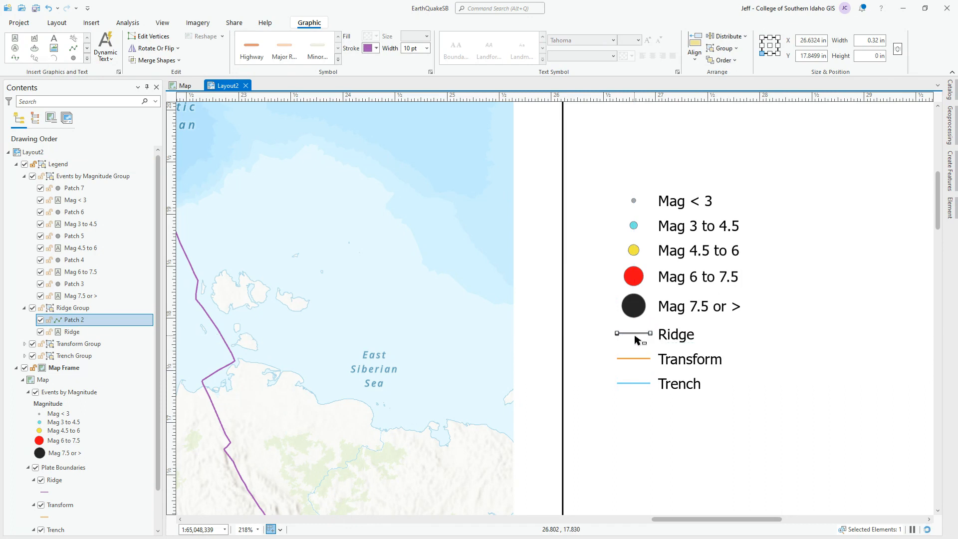
{"action": "left_click", "coordinate": [769, 360]}
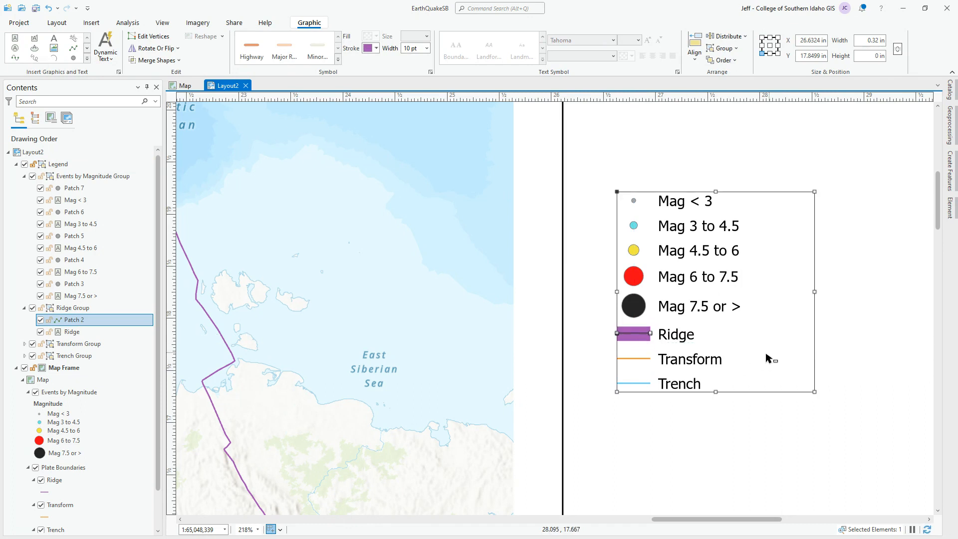
Thicken the orange Transform line patch in the legend to a 10 pt stroke width
{"action": "left_click", "coordinate": [638, 361]}
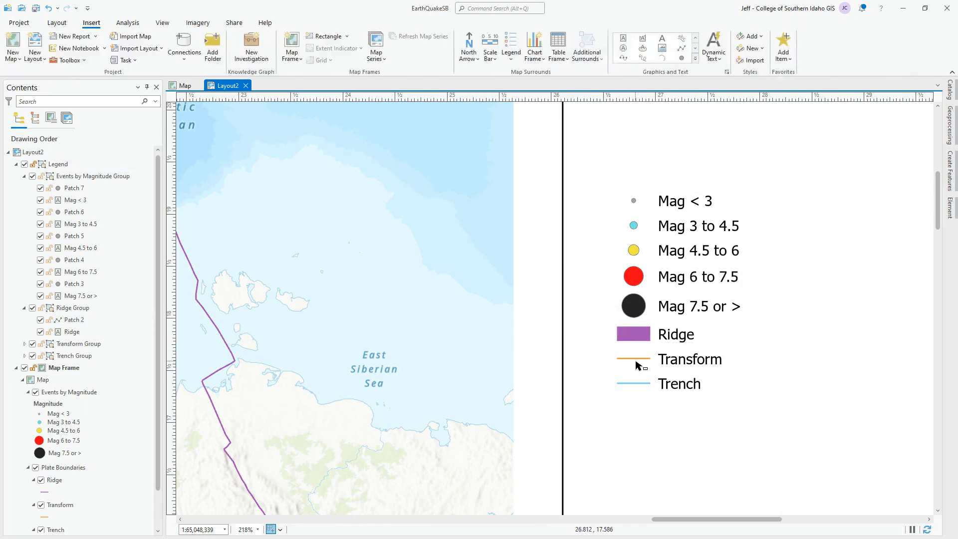
{"action": "left_click", "coordinate": [636, 361]}
{"action": "left_click", "coordinate": [637, 361]}
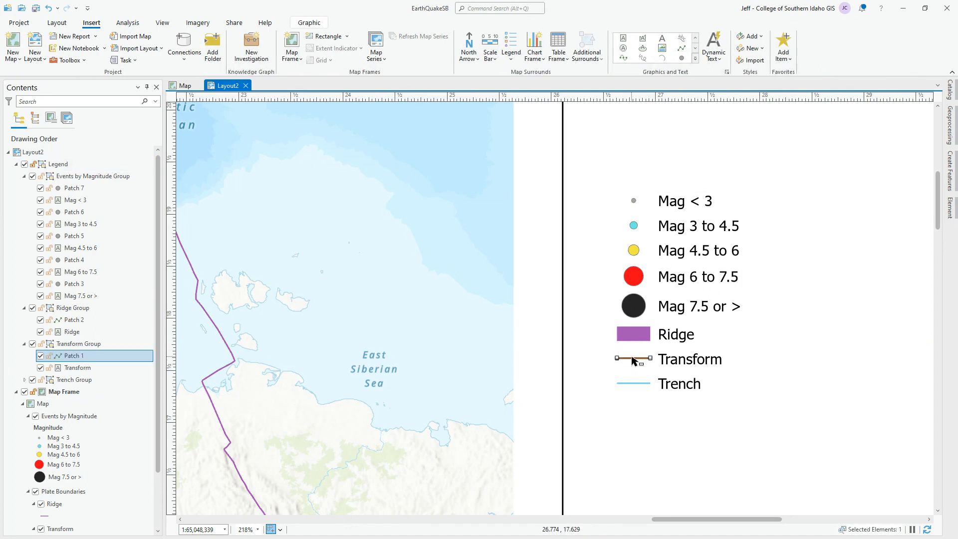
{"action": "left_click", "coordinate": [310, 23]}
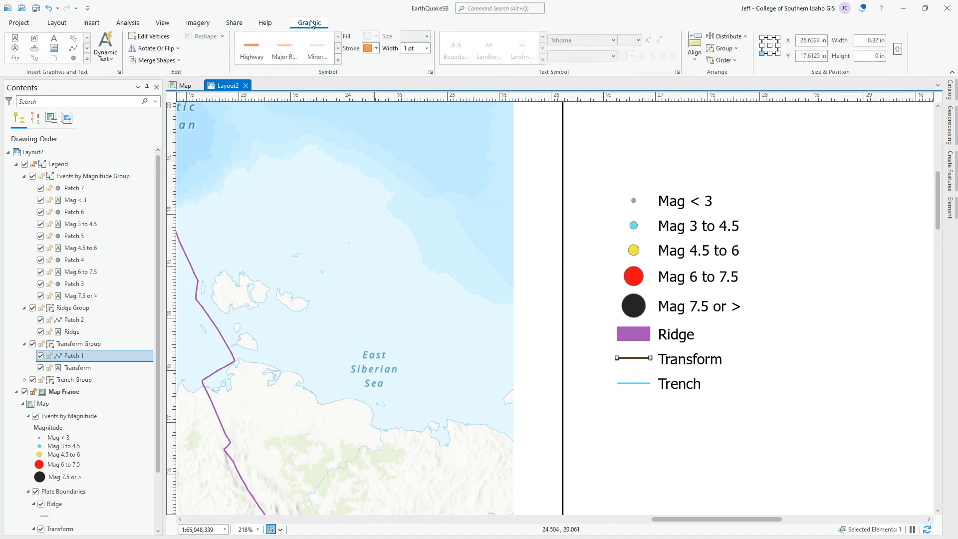
{"action": "left_click", "coordinate": [427, 48]}
{"action": "left_click", "coordinate": [411, 247]}
Give the blue Trench line patch in the legend a 10 pt stroke width and deselect it
{"action": "left_click", "coordinate": [644, 387]}
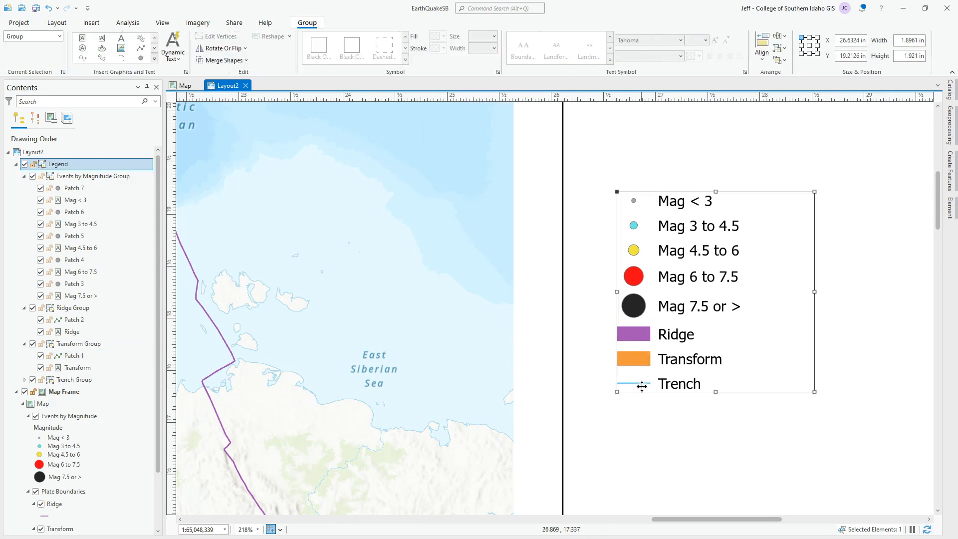
{"action": "left_click", "coordinate": [642, 387]}
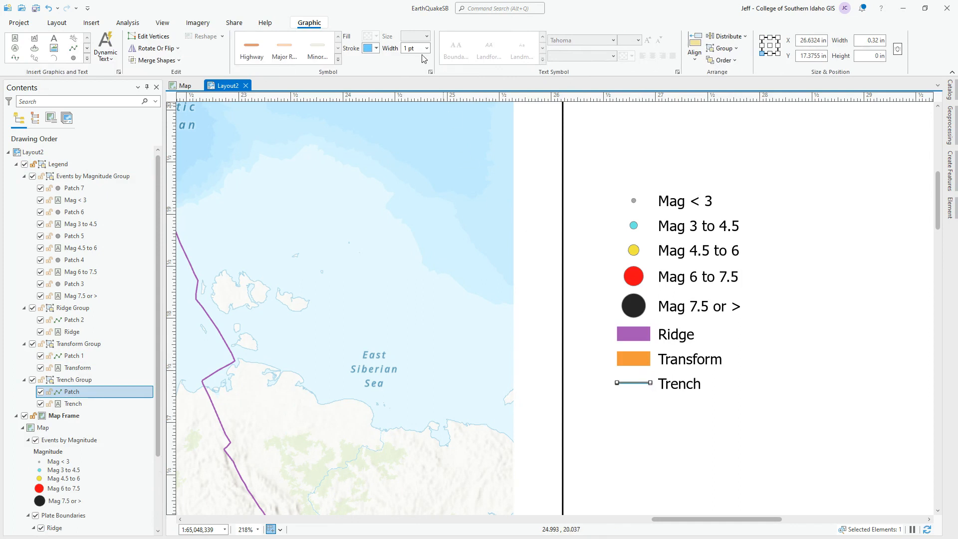
{"action": "left_click", "coordinate": [427, 49]}
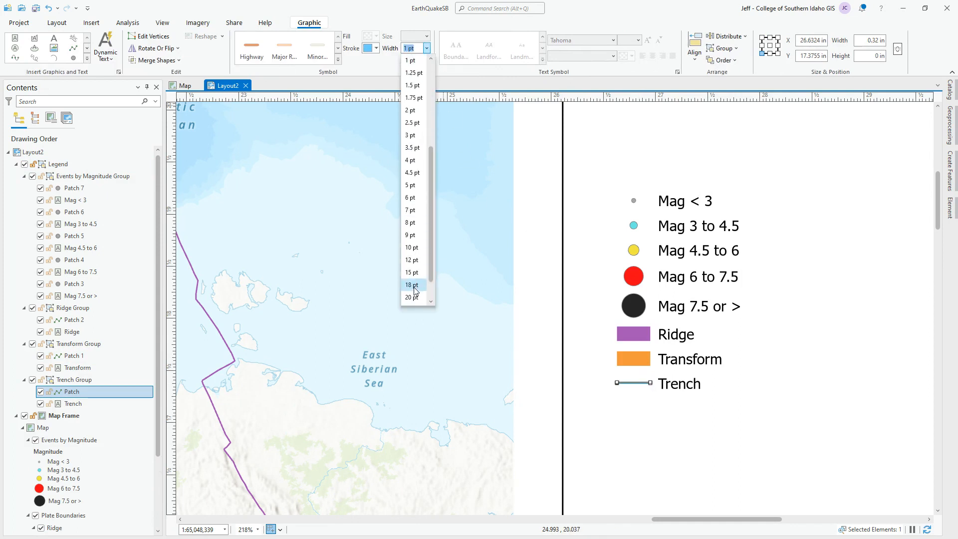
{"action": "left_click", "coordinate": [412, 248]}
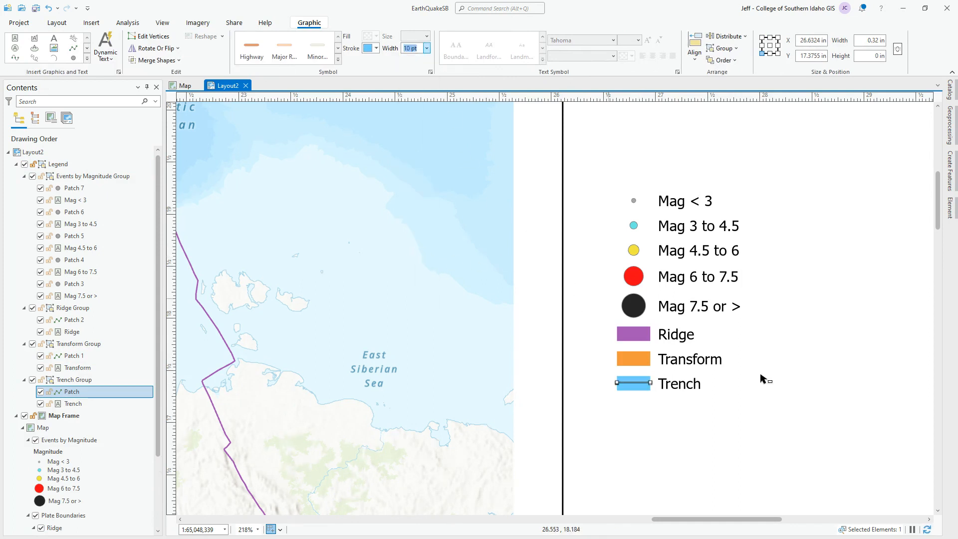
{"action": "left_click", "coordinate": [804, 397]}
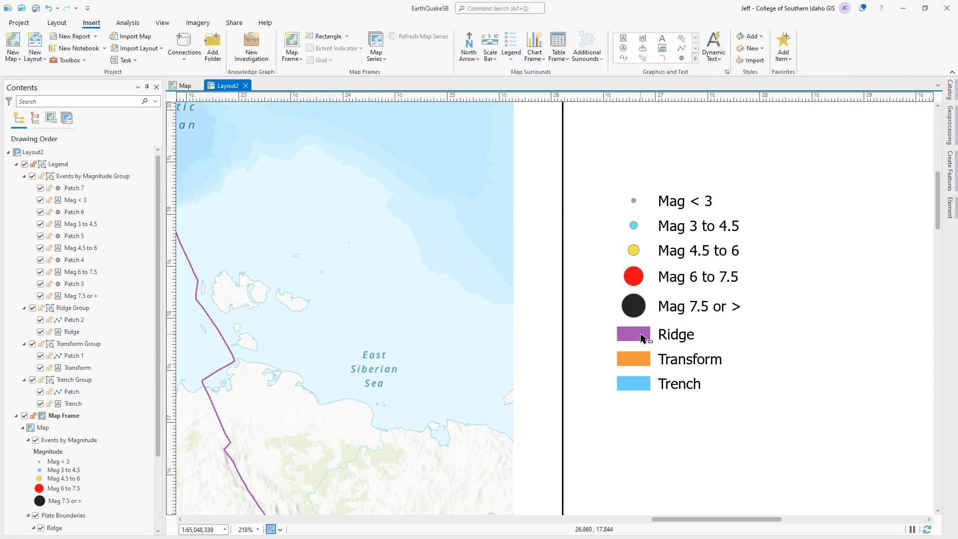
Format the Ridge legend label as 14 pt Times New Roman and enlarge its text box so the text fits
{"action": "left_click", "coordinate": [678, 339]}
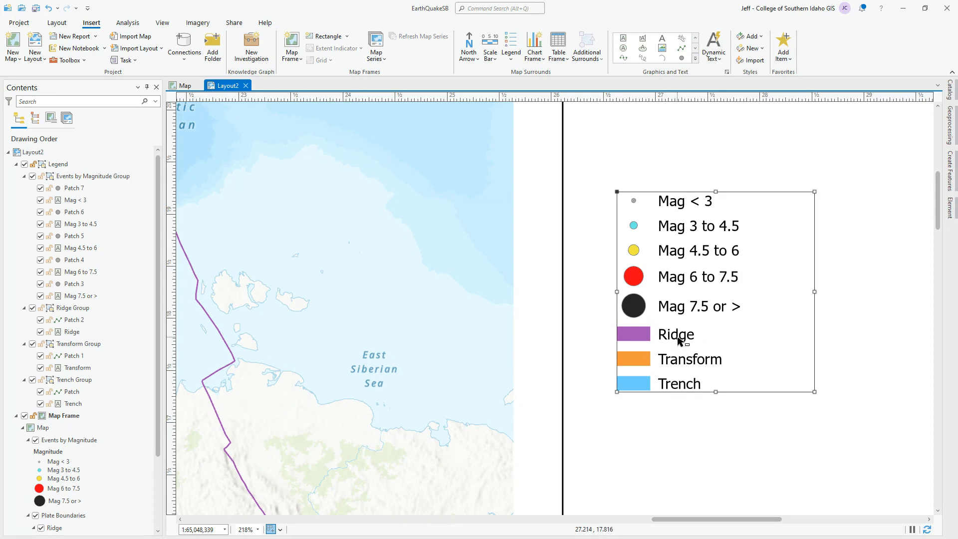
{"action": "left_click", "coordinate": [678, 339]}
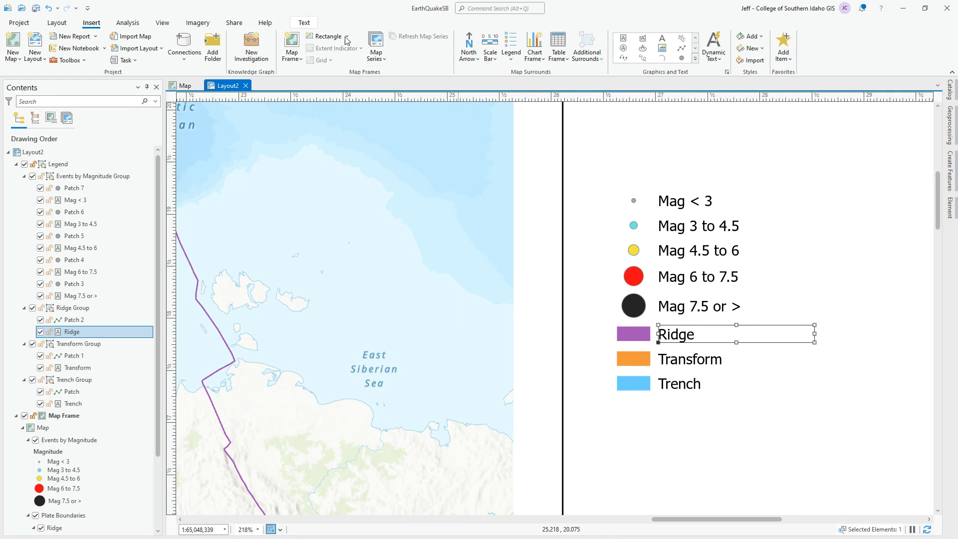
{"action": "left_click", "coordinate": [303, 23]}
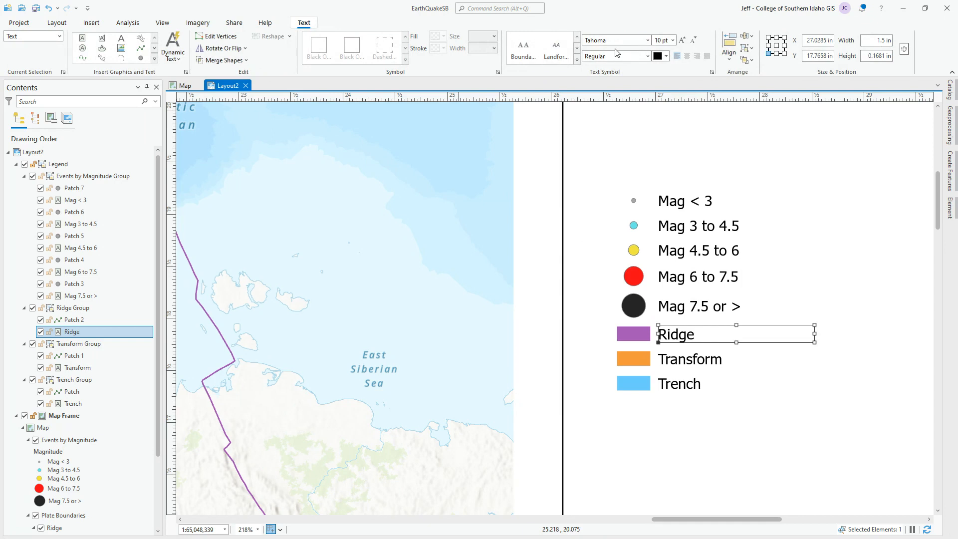
{"action": "left_click", "coordinate": [648, 40]}
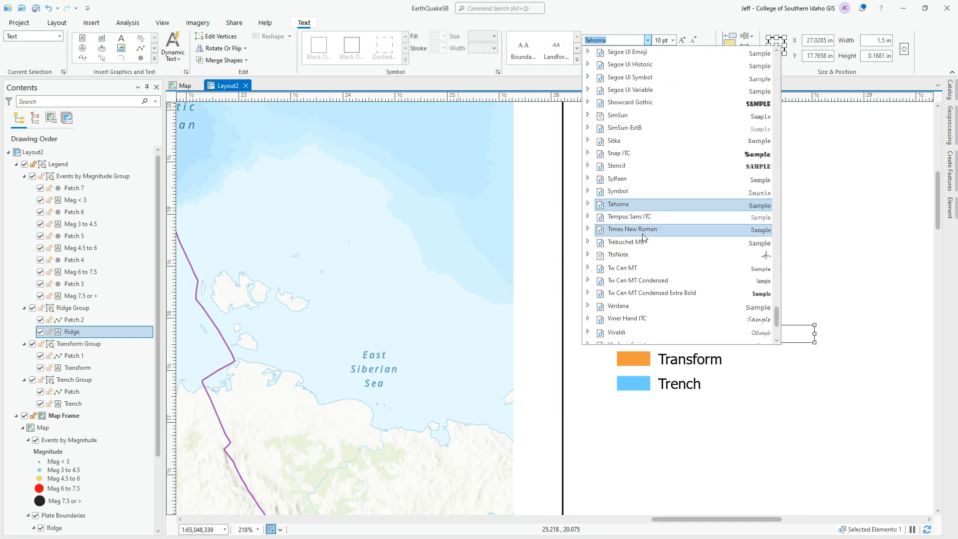
{"action": "left_click", "coordinate": [643, 238]}
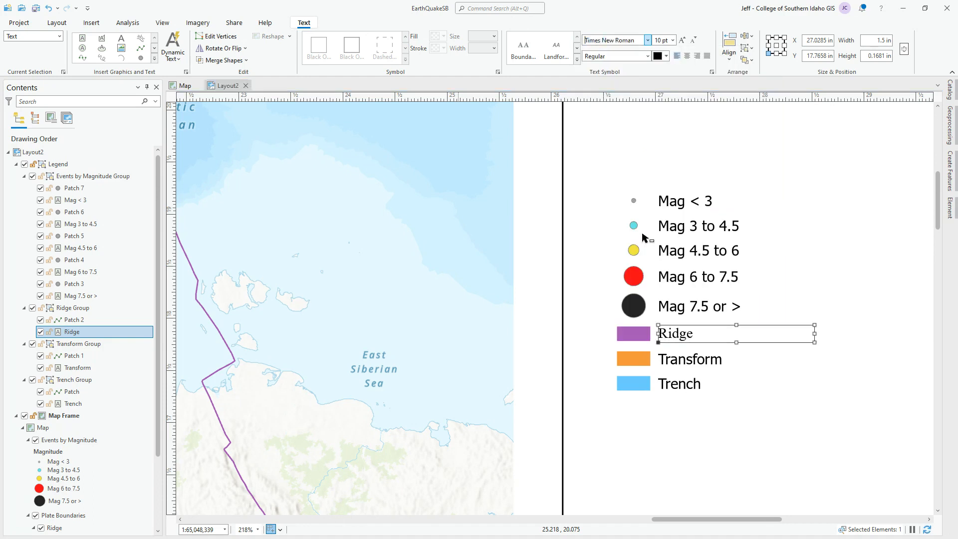
{"action": "left_click", "coordinate": [672, 40]}
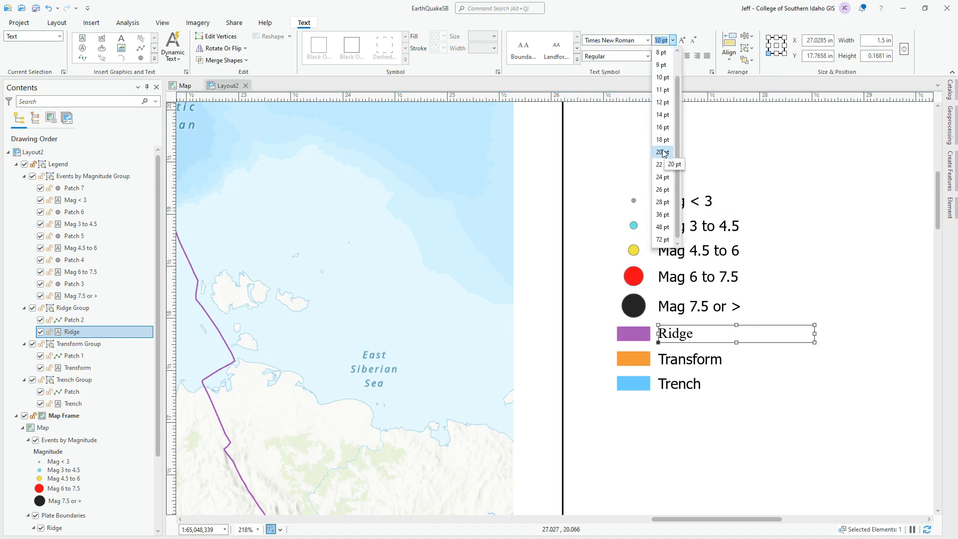
{"action": "left_click", "coordinate": [664, 117]}
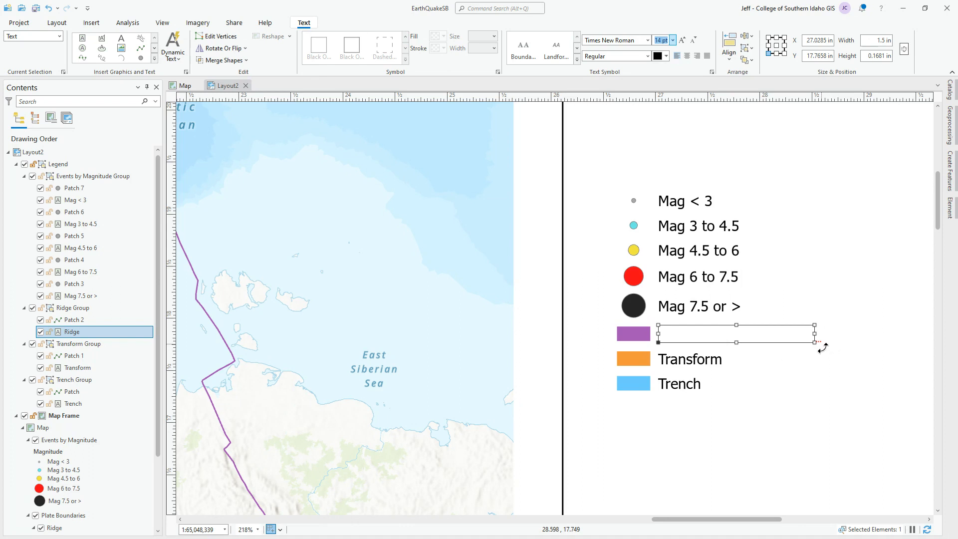
{"action": "left_click_drag", "start_coordinate": [815, 342], "coordinate": [826, 350]}
{"action": "left_click", "coordinate": [814, 382]}
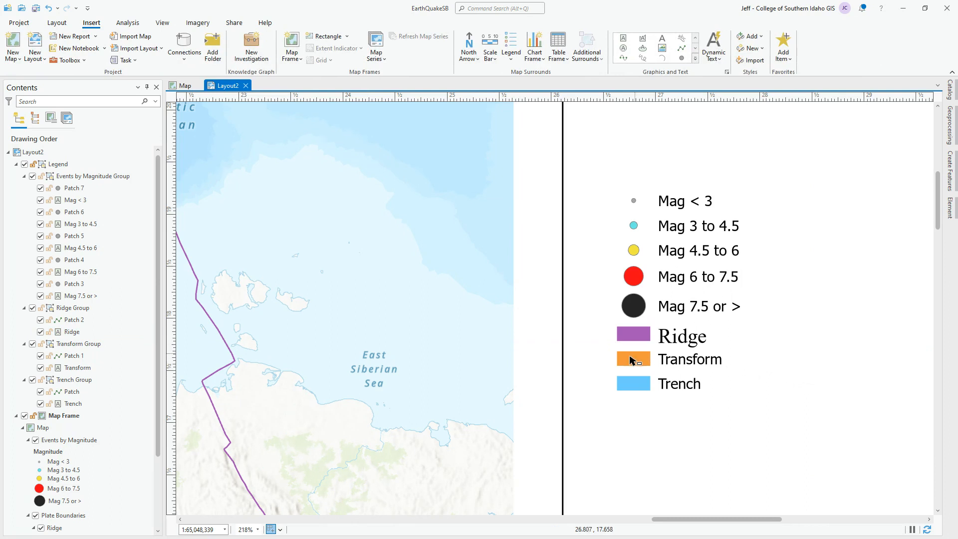
Format the Transform legend label as 14 pt Times New Roman and enlarge its text box to about 1.58 by 0.24 inches
{"action": "left_click", "coordinate": [689, 363]}
{"action": "left_click", "coordinate": [689, 361]}
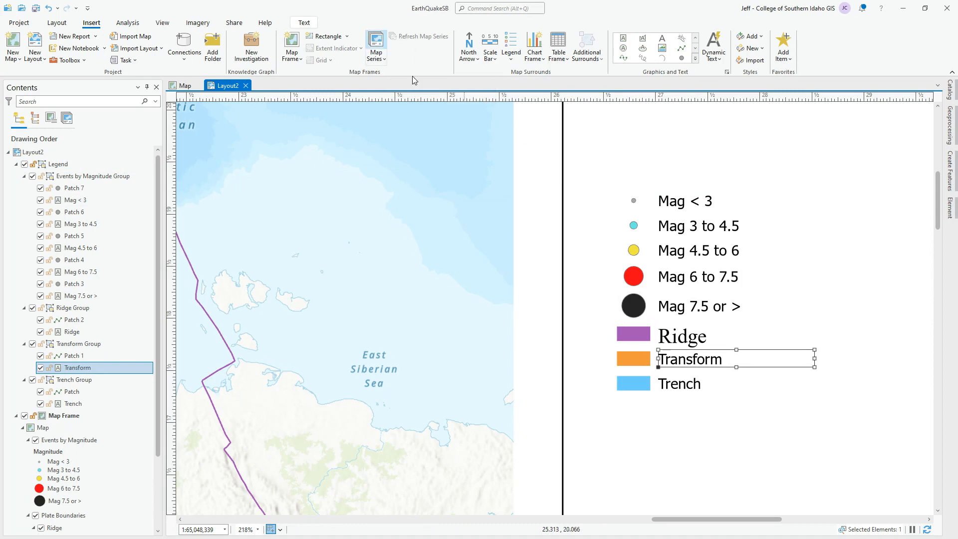
{"action": "left_click", "coordinate": [309, 25]}
{"action": "left_click", "coordinate": [647, 40]}
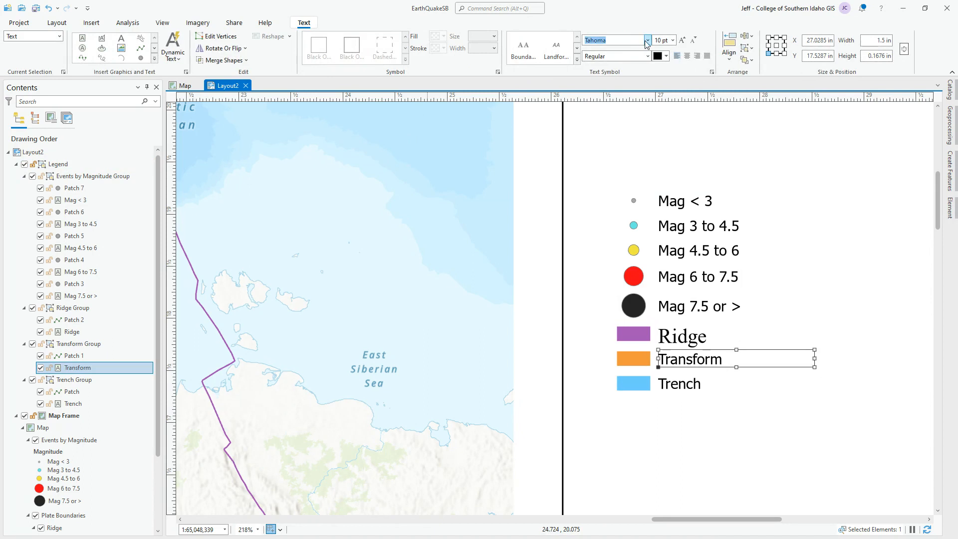
{"action": "left_click", "coordinate": [633, 204]}
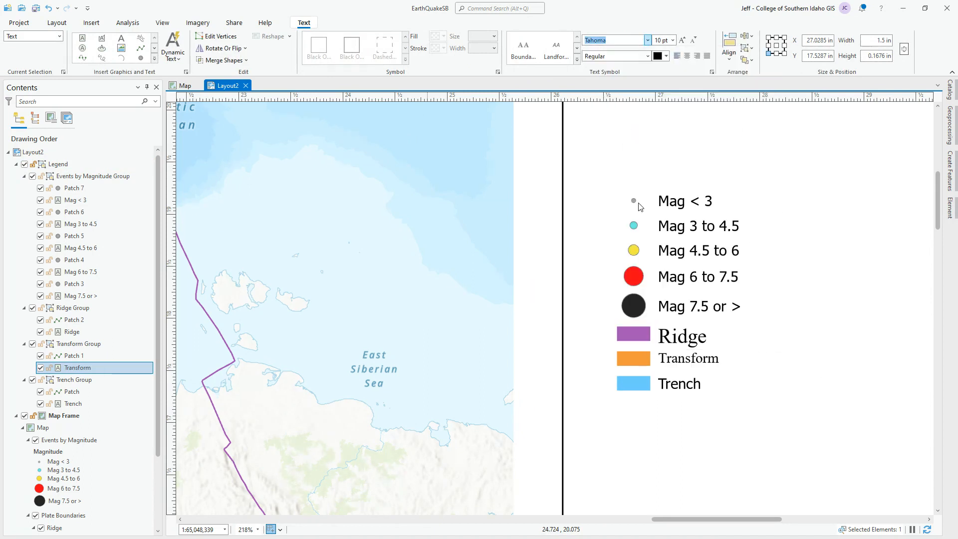
{"action": "left_click", "coordinate": [673, 40]}
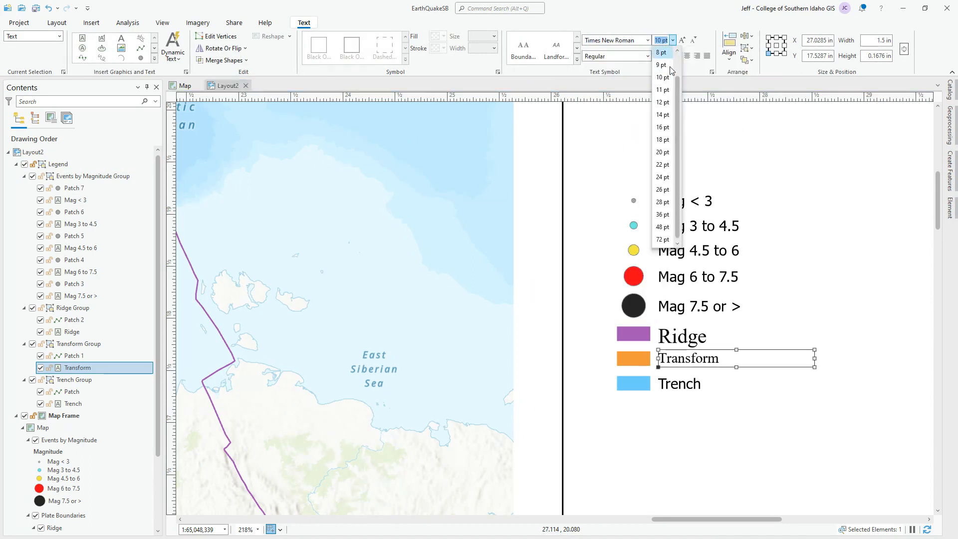
{"action": "left_click", "coordinate": [663, 114]}
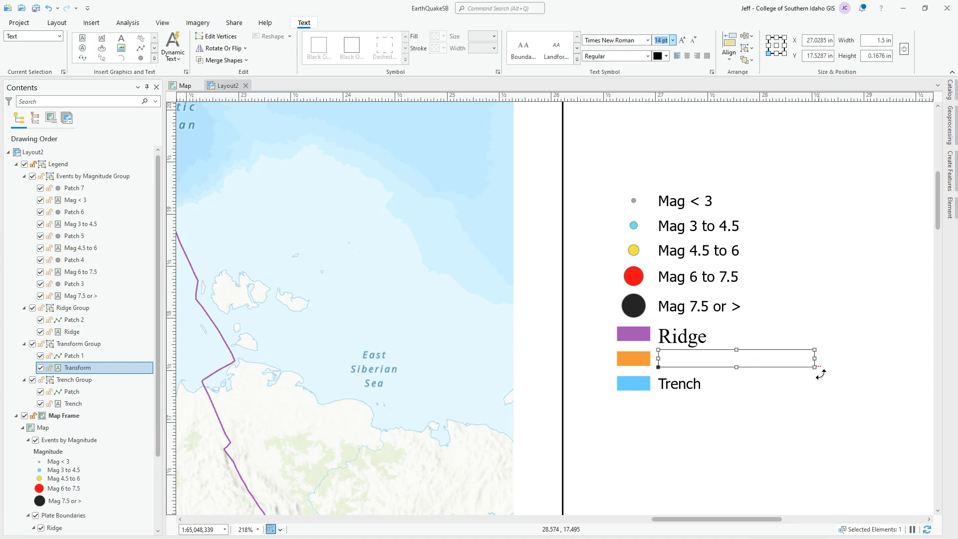
{"action": "left_click_drag", "start_coordinate": [815, 367], "coordinate": [824, 374]}
{"action": "left_click", "coordinate": [743, 399]}
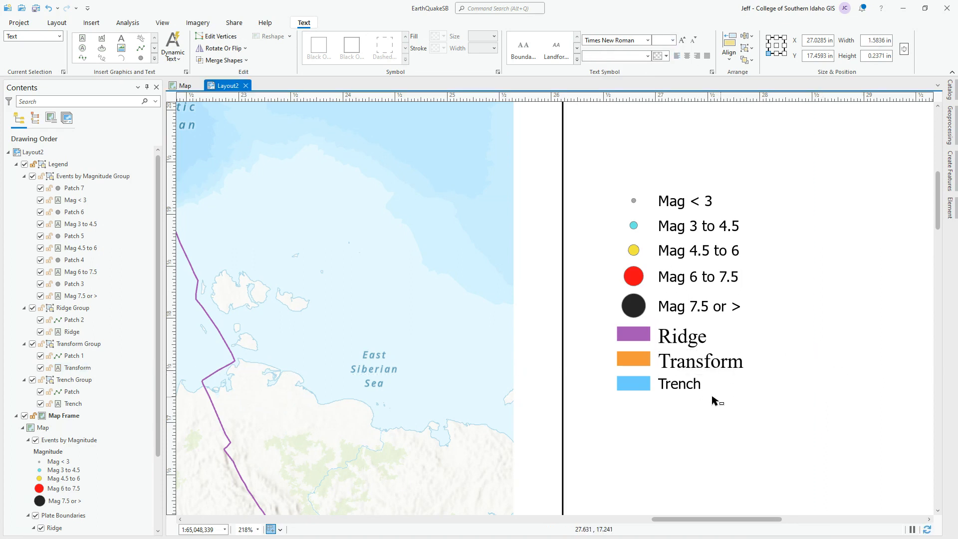
Format the Trench legend label as 14 pt Times New Roman and enlarge its text box to about 1.58 by 0.22 inches
{"action": "left_click", "coordinate": [674, 394]}
{"action": "left_click", "coordinate": [667, 383]}
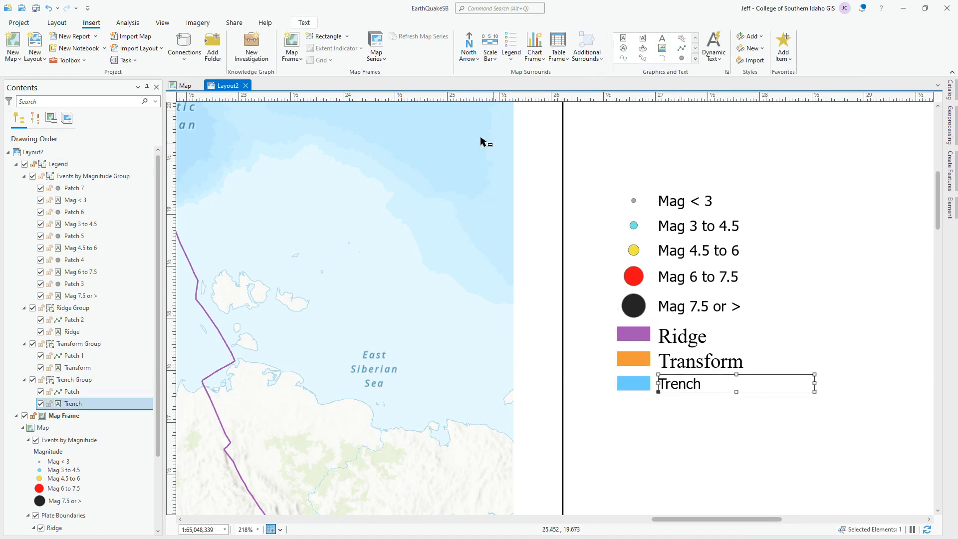
{"action": "left_click", "coordinate": [304, 23]}
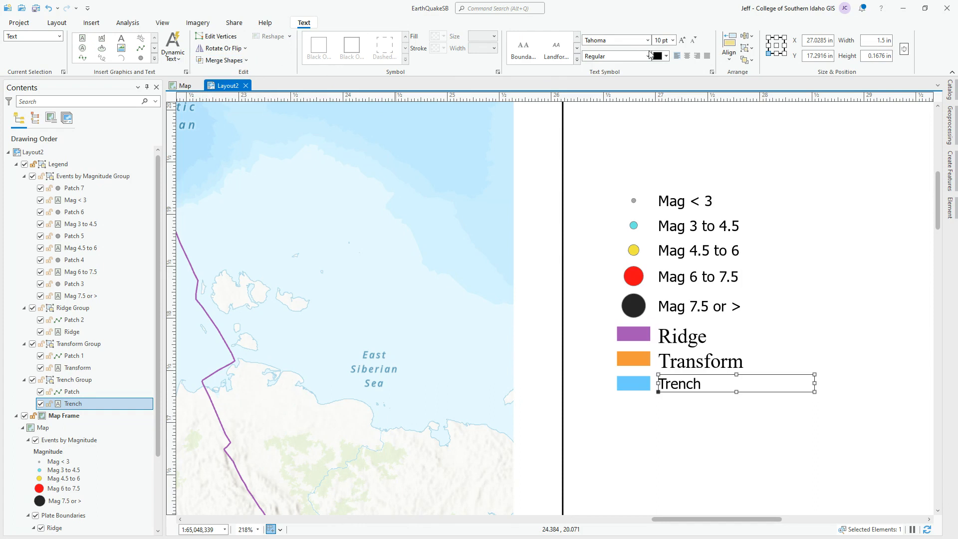
{"action": "left_click", "coordinate": [648, 40]}
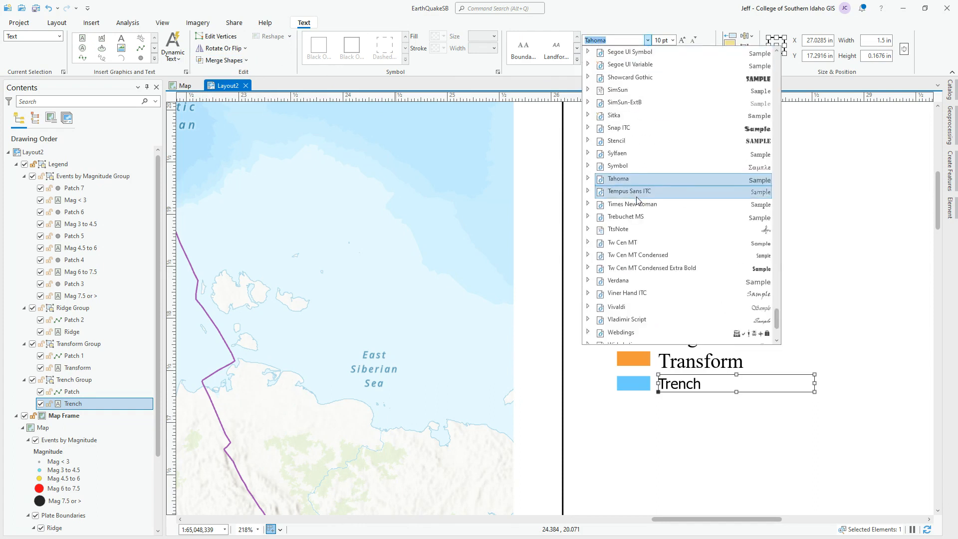
{"action": "left_click", "coordinate": [640, 206]}
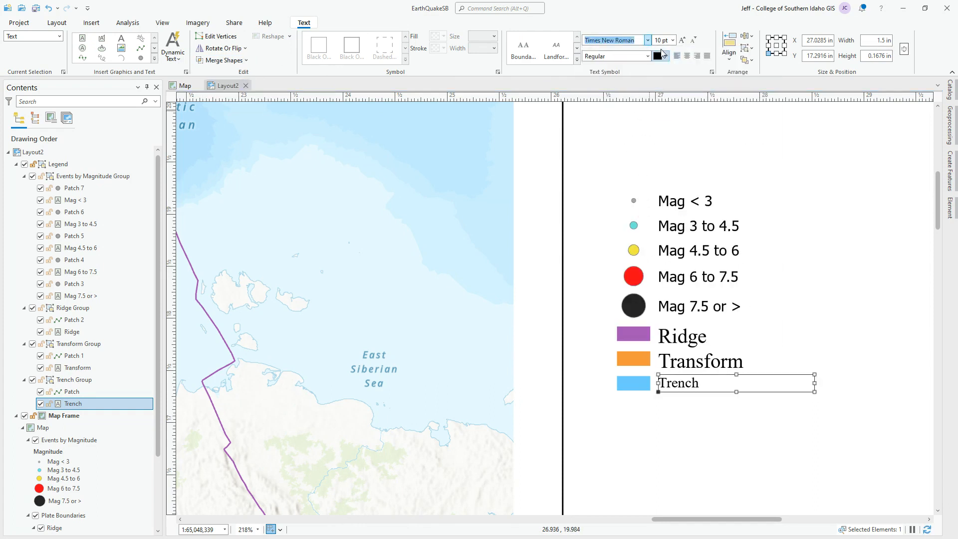
{"action": "left_click", "coordinate": [672, 40]}
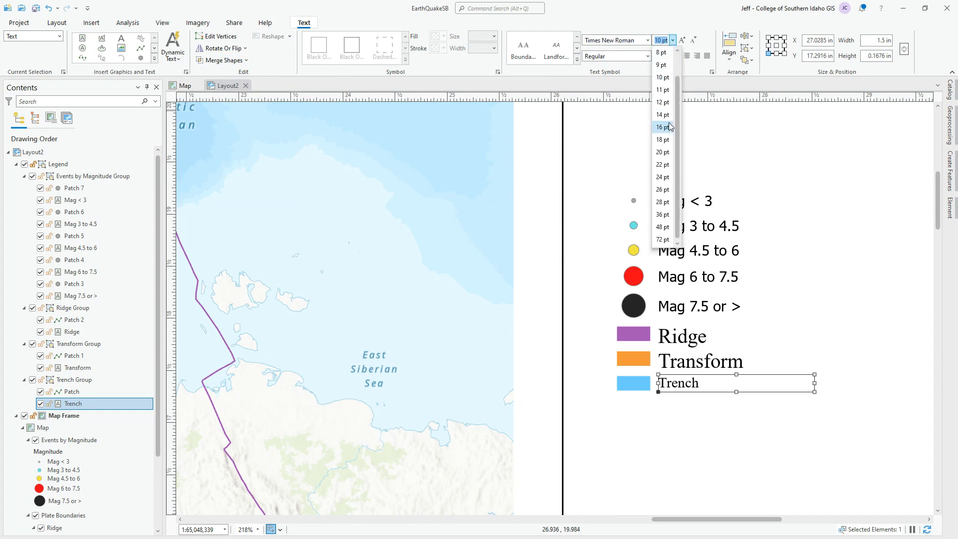
{"action": "left_click", "coordinate": [664, 115]}
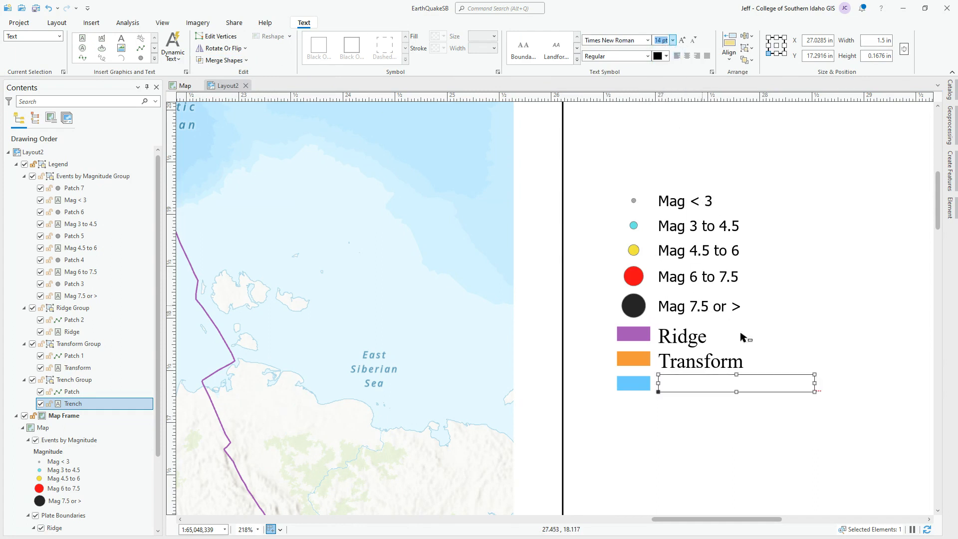
{"action": "left_click_drag", "start_coordinate": [814, 392], "coordinate": [819, 398]}
{"action": "left_click", "coordinate": [718, 427]}
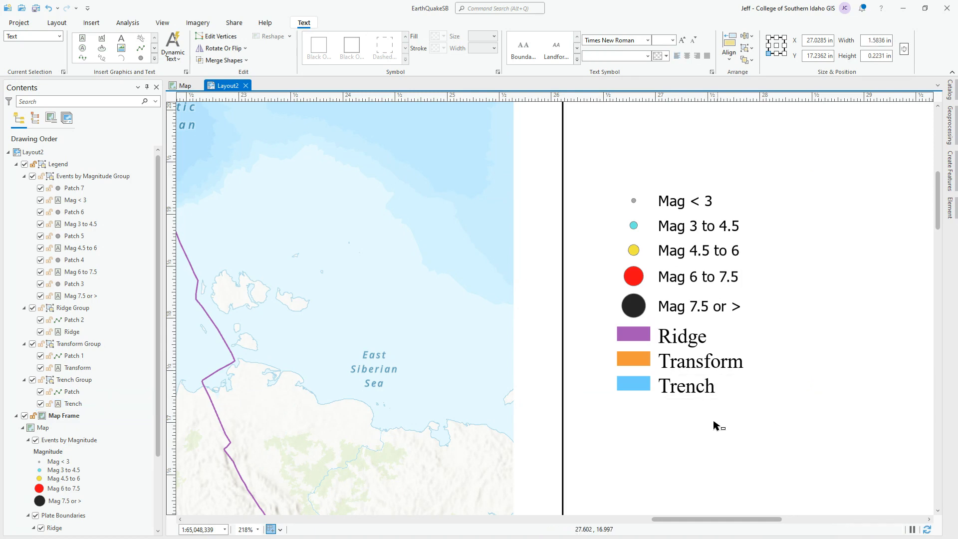
Narrow the Trench label's text box so it closely fits the text
{"action": "left_click", "coordinate": [633, 386]}
{"action": "left_click", "coordinate": [632, 387]}
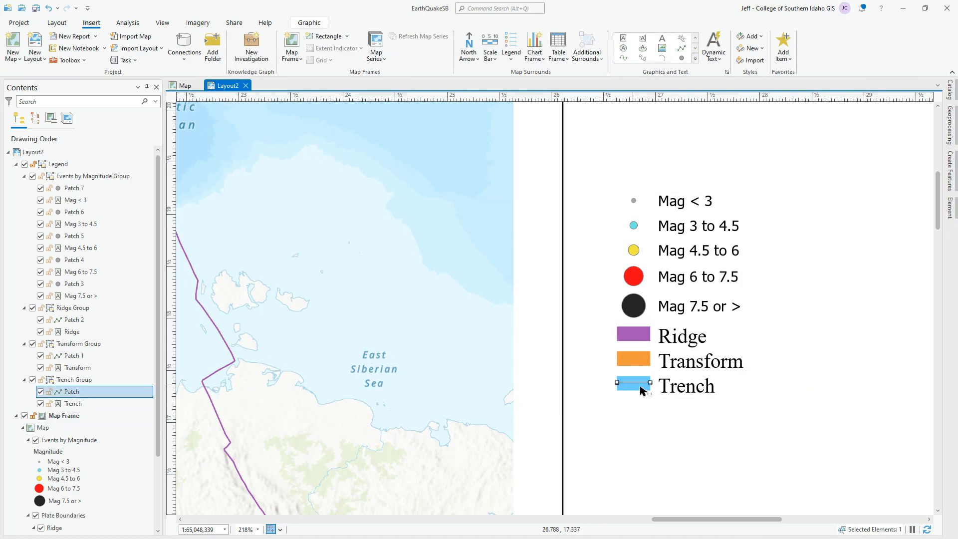
{"action": "left_click", "coordinate": [681, 391]}
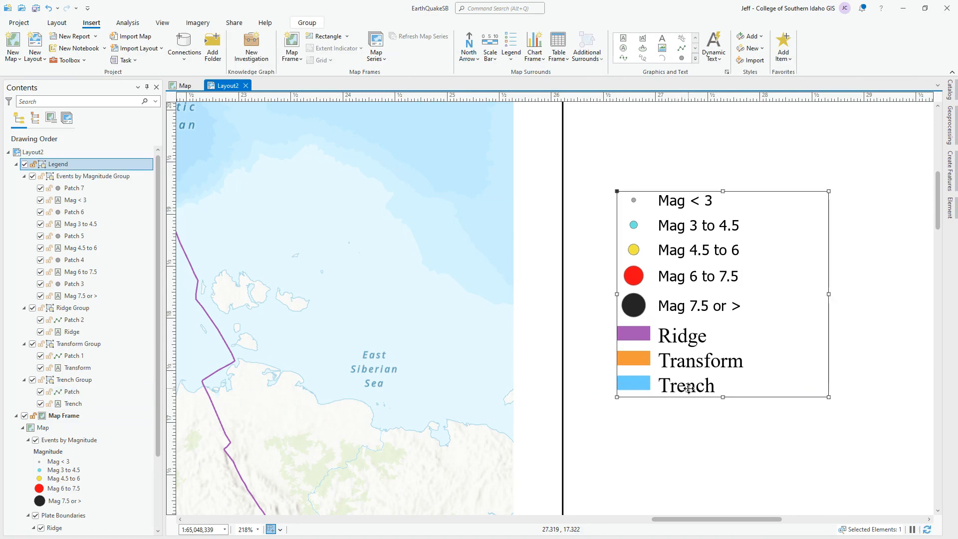
{"action": "left_click", "coordinate": [682, 390]}
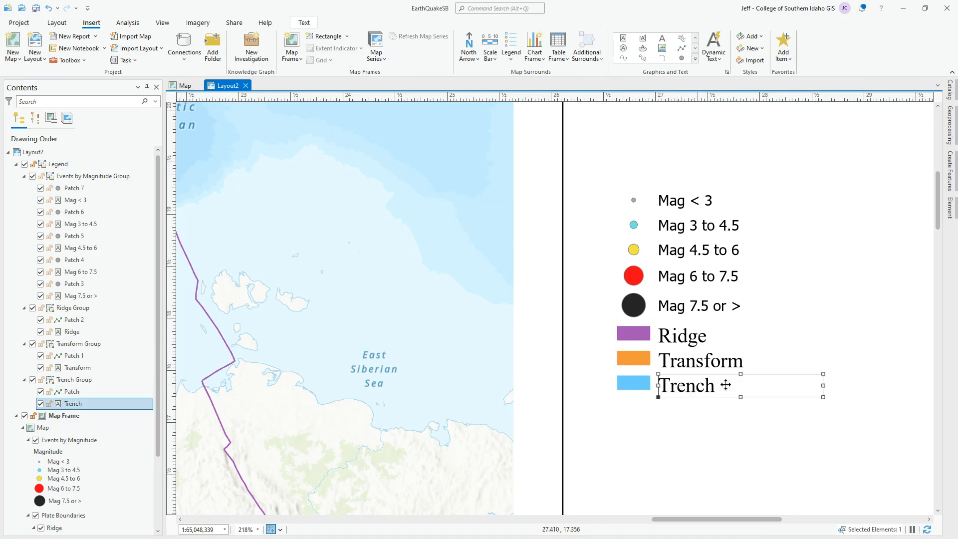
{"action": "left_click_drag", "start_coordinate": [823, 385], "coordinate": [729, 386]}
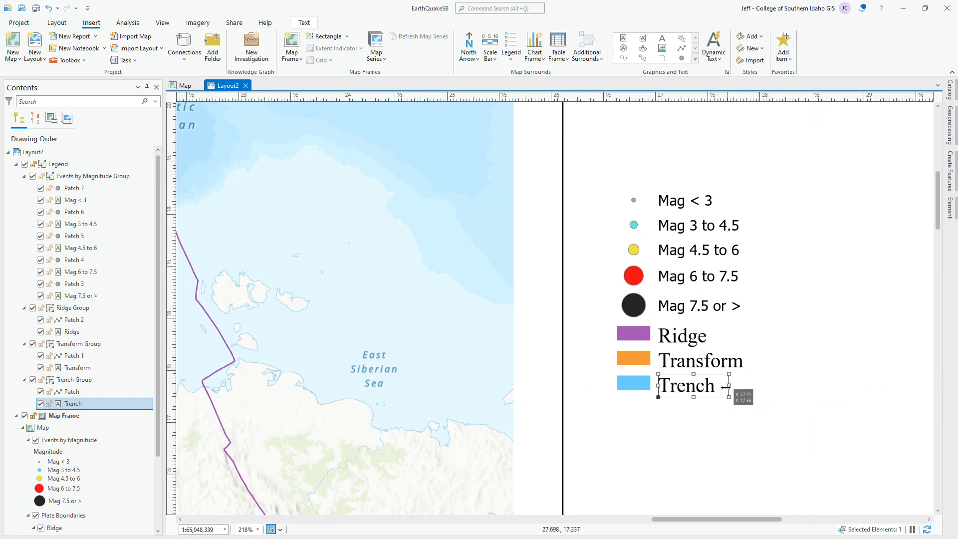
Narrow the Transform label's text box so it ends just past the text
{"action": "left_click", "coordinate": [689, 367]}
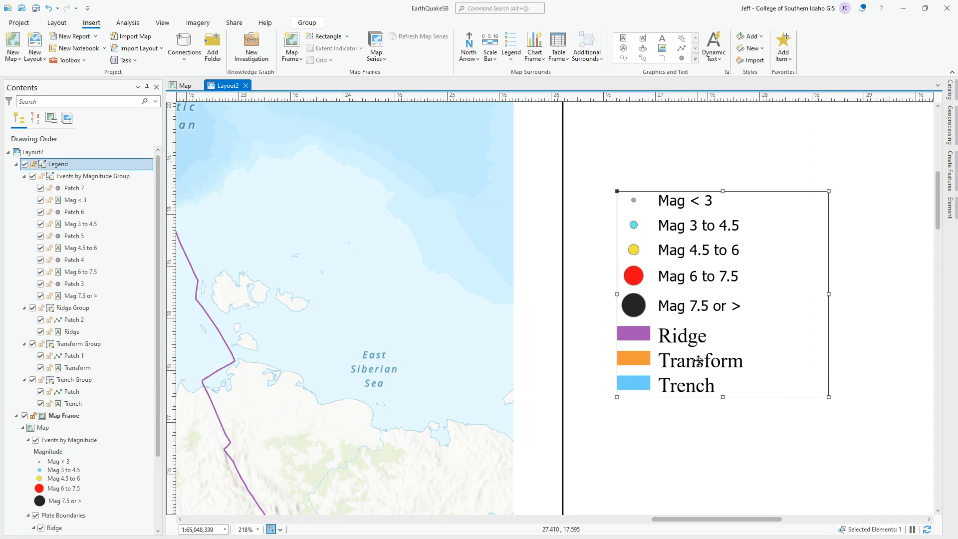
{"action": "left_click", "coordinate": [698, 362]}
{"action": "left_click_drag", "start_coordinate": [821, 363], "coordinate": [752, 363]}
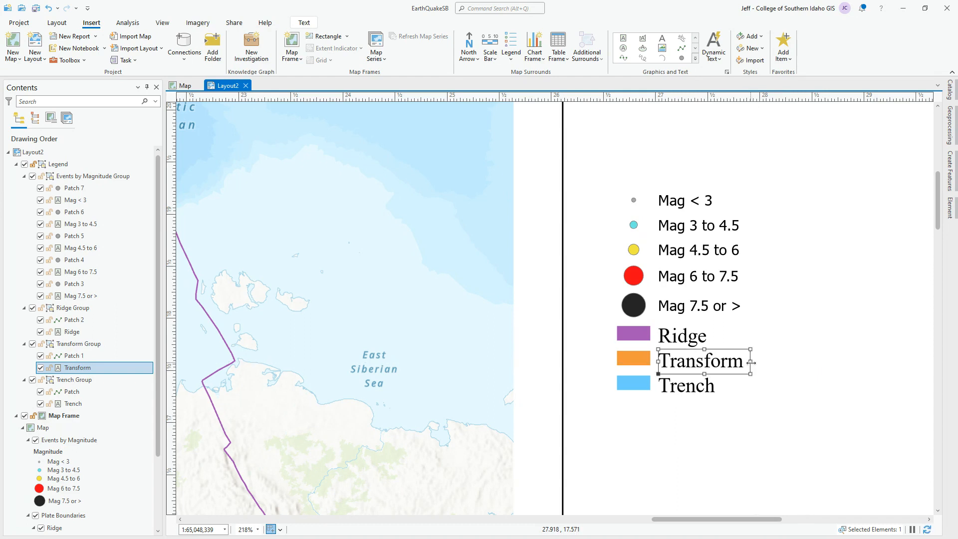
Stretch the Trench label's text box wider and taller, reduce its height and width around the text, and deselect it
{"action": "left_click", "coordinate": [704, 389]}
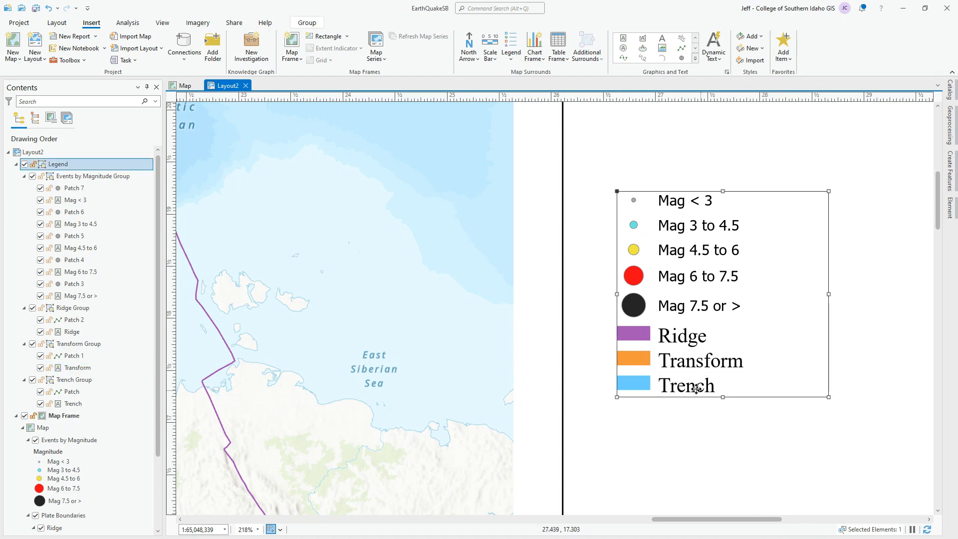
{"action": "left_click", "coordinate": [706, 390]}
{"action": "left_click_drag", "start_coordinate": [730, 398], "coordinate": [799, 436]}
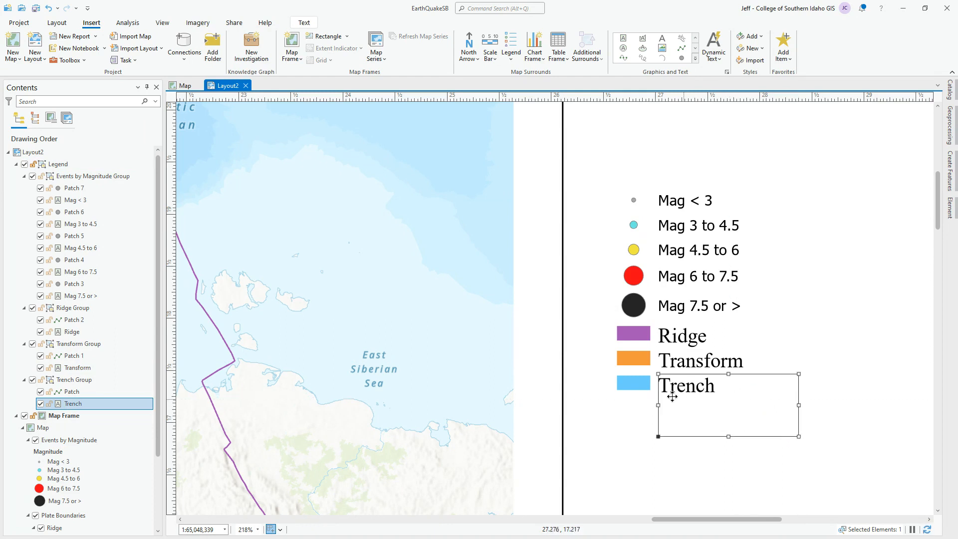
{"action": "mouse_move", "coordinate": [685, 386]}
{"action": "left_mouse_down"}
{"action": "mouse_move", "coordinate": [685, 434]}
{"action": "mouse_move", "coordinate": [683, 384]}
{"action": "left_mouse_up"}
{"action": "left_click_drag", "start_coordinate": [729, 436], "coordinate": [722, 400]}
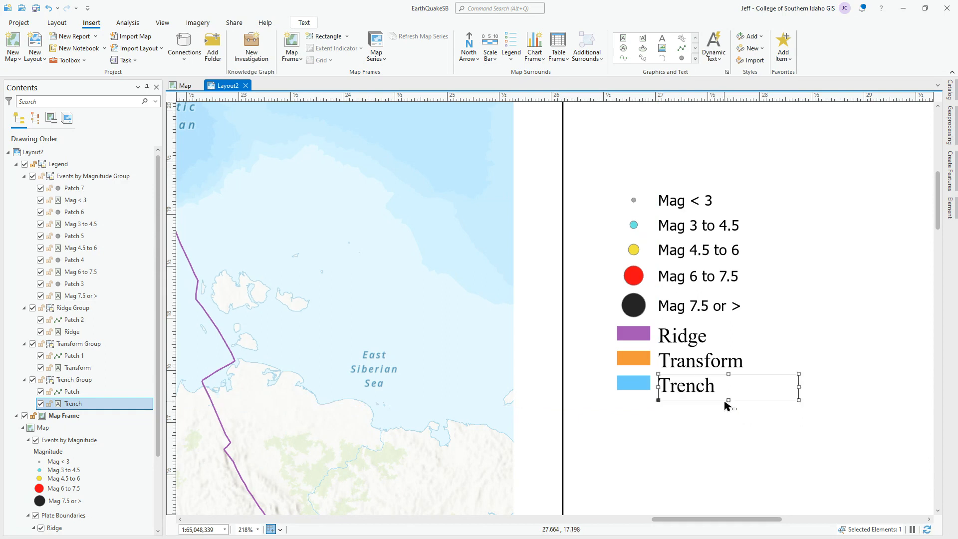
{"action": "left_click_drag", "start_coordinate": [799, 388], "coordinate": [698, 387]}
{"action": "left_click", "coordinate": [700, 412]}
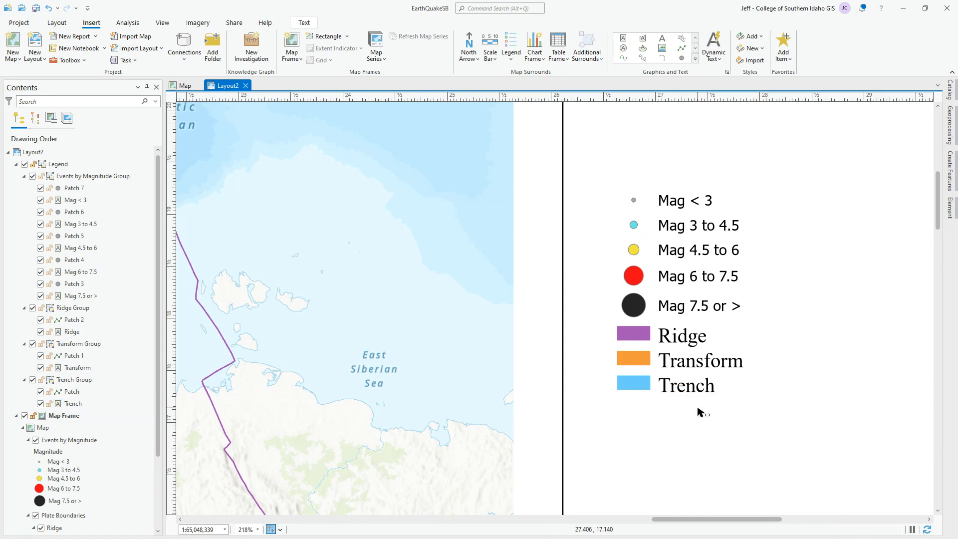
Try shifting the blue Trench patch slightly down to line it up with its label
{"action": "left_click", "coordinate": [639, 386]}
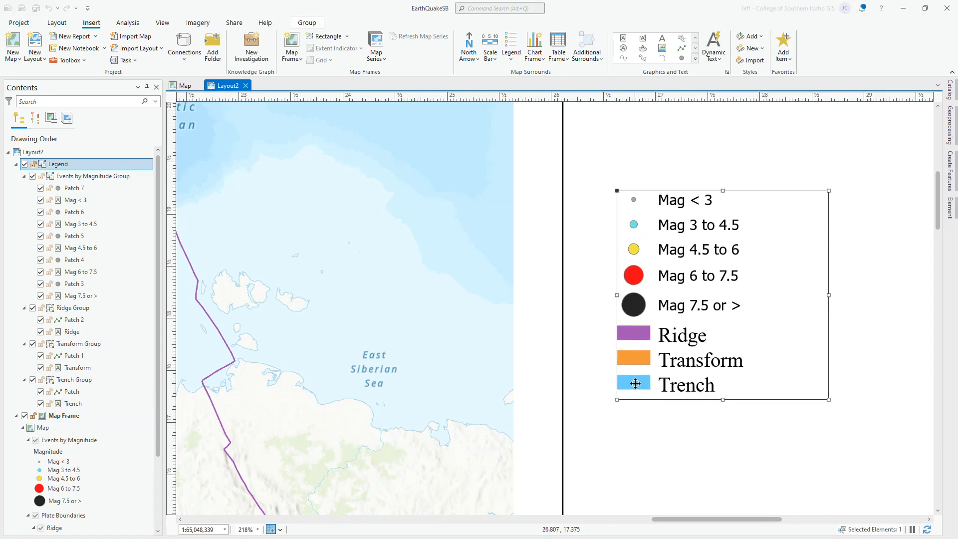
{"action": "left_click", "coordinate": [638, 385]}
{"action": "left_click_drag", "start_coordinate": [635, 382], "coordinate": [635, 388]}
{"action": "left_click", "coordinate": [654, 406]}
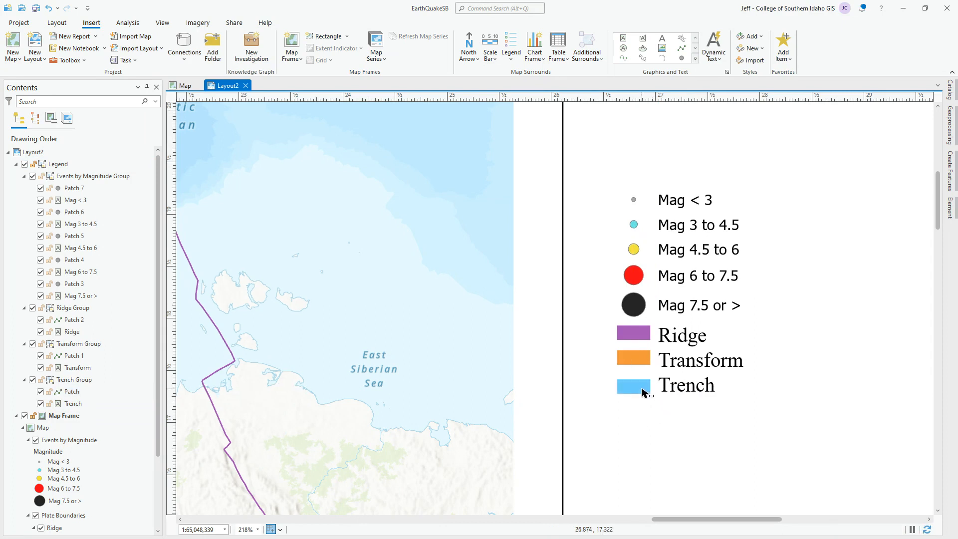
Reselect the blue Trench patch to adjust its vertical position, and undo its downward move
{"action": "left_click", "coordinate": [642, 391]}
{"action": "left_click", "coordinate": [638, 390]}
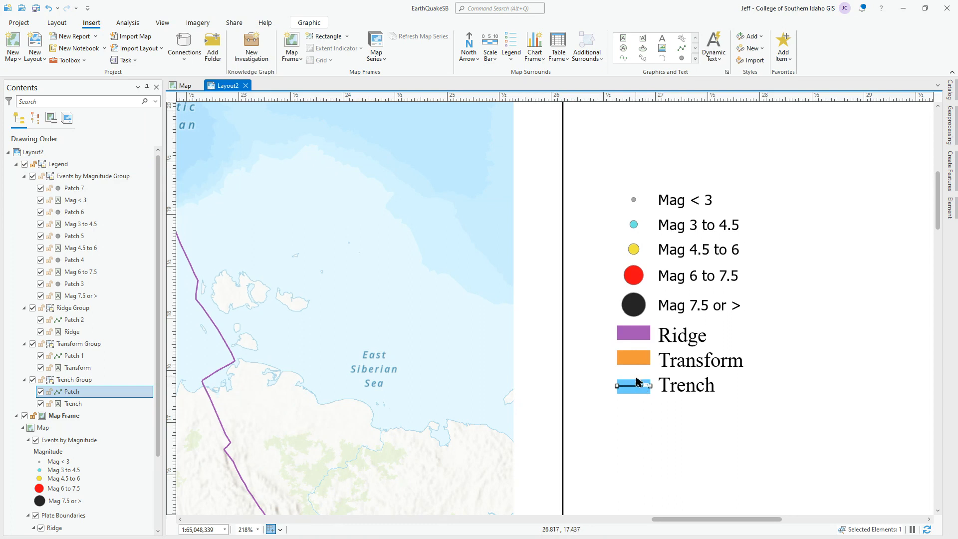
{"action": "left_click", "coordinate": [644, 418]}
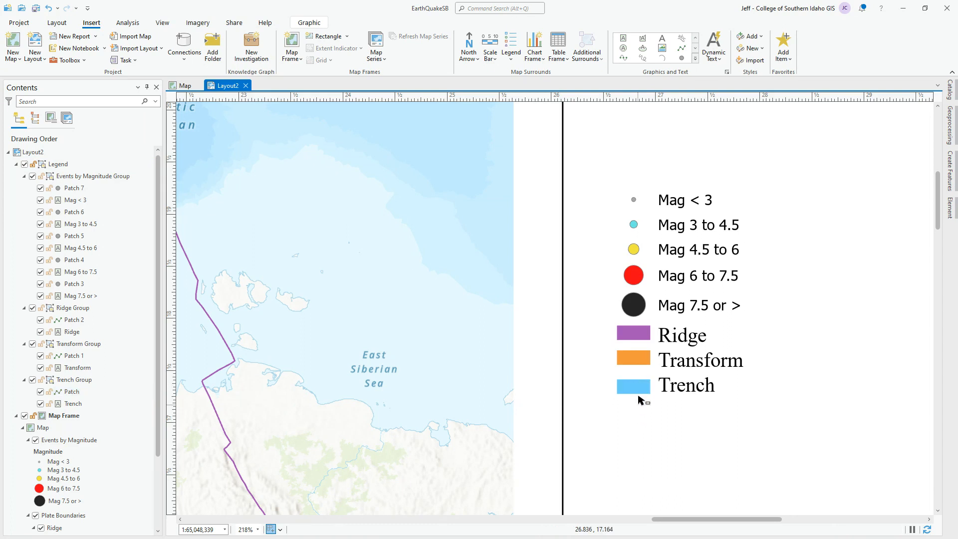
{"action": "left_click", "coordinate": [637, 393]}
{"action": "left_click", "coordinate": [636, 387]}
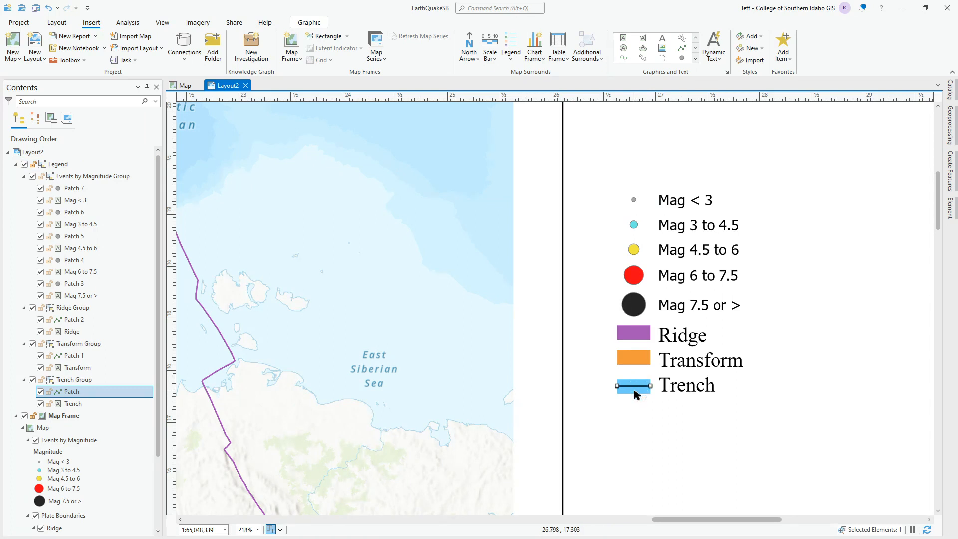
{"action": "double_click", "coordinate": [635, 382]}
{"action": "left_click", "coordinate": [630, 417]}
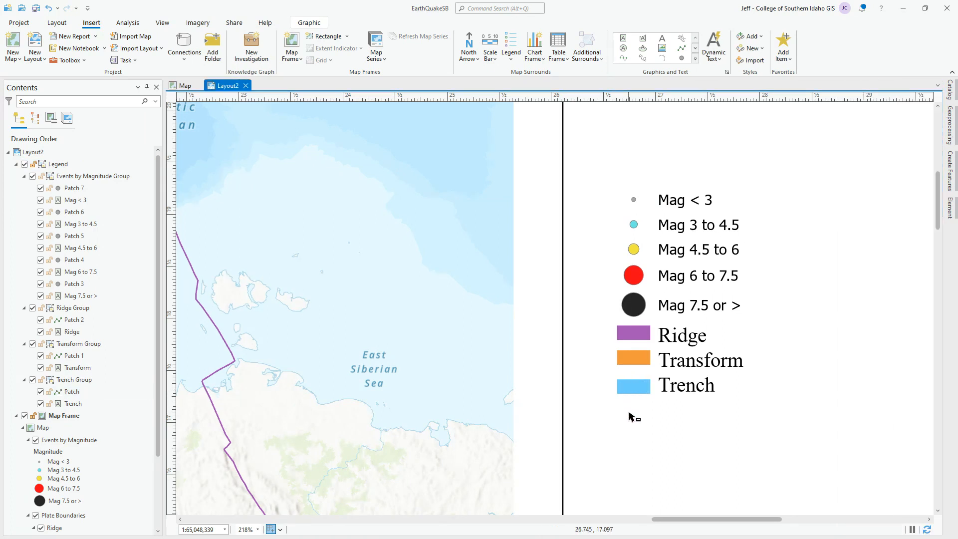
{"action": "left_click", "coordinate": [636, 387]}
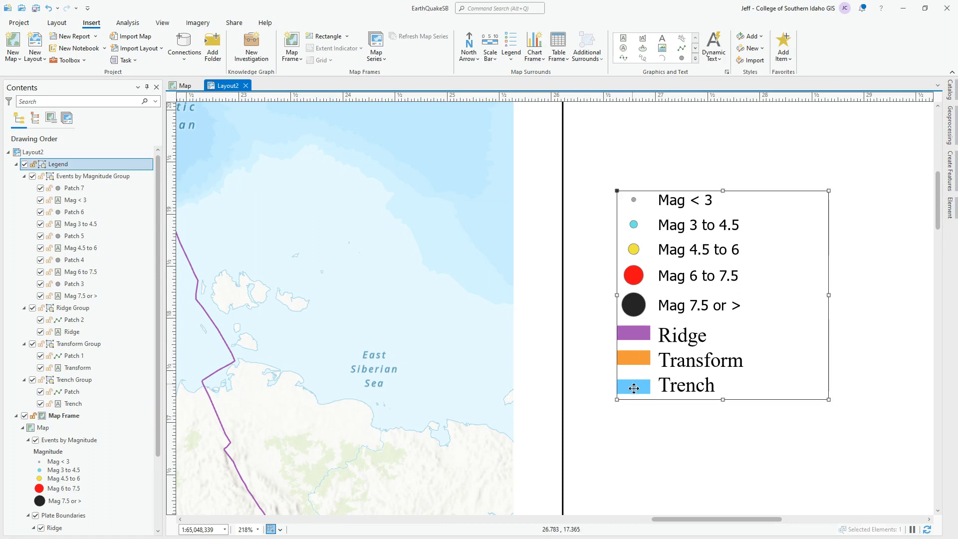
{"action": "left_click", "coordinate": [664, 430]}
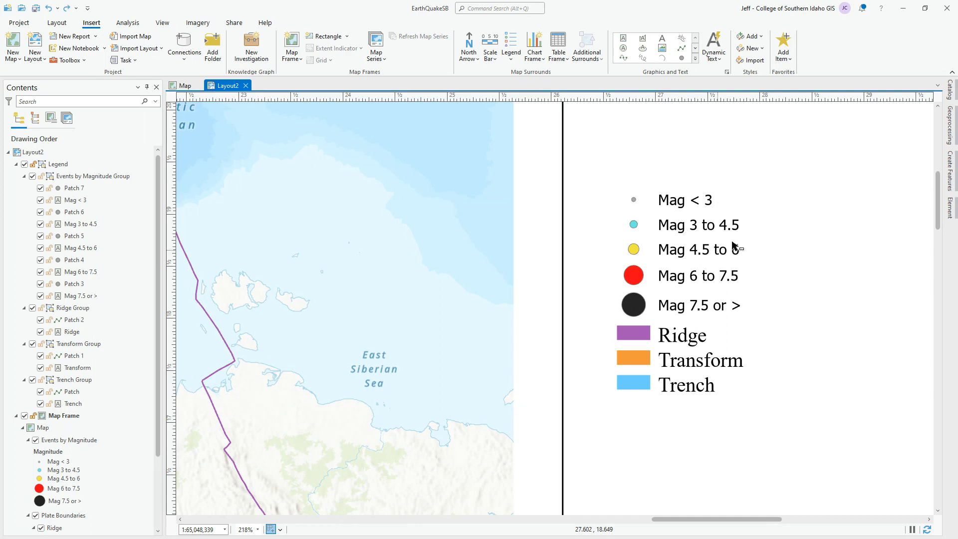
Add the word Boundary after Transform in the legend label and widen its text box to fit the longer text
{"action": "left_click", "coordinate": [722, 362]}
{"action": "left_click", "coordinate": [722, 362]}
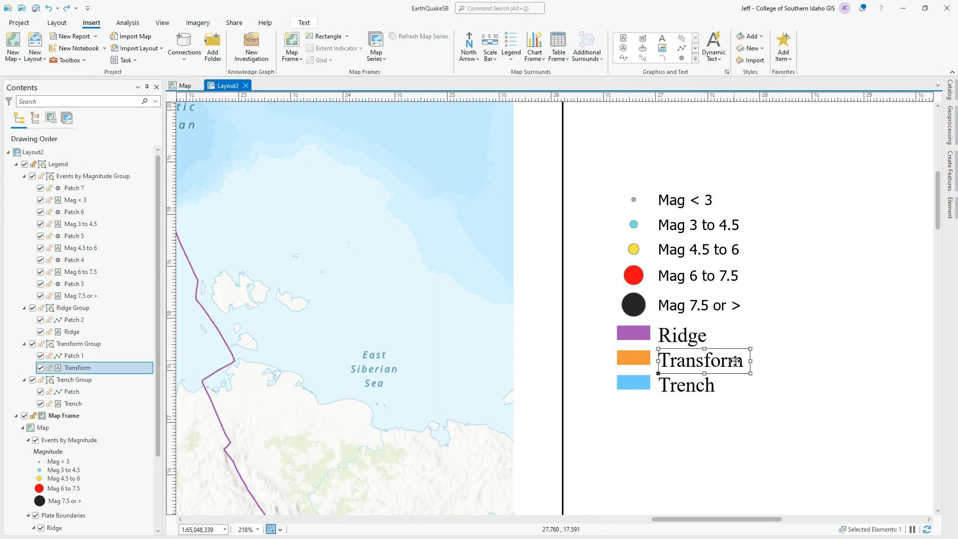
{"action": "double_click", "coordinate": [739, 360]}
{"action": "left_click", "coordinate": [746, 362]}
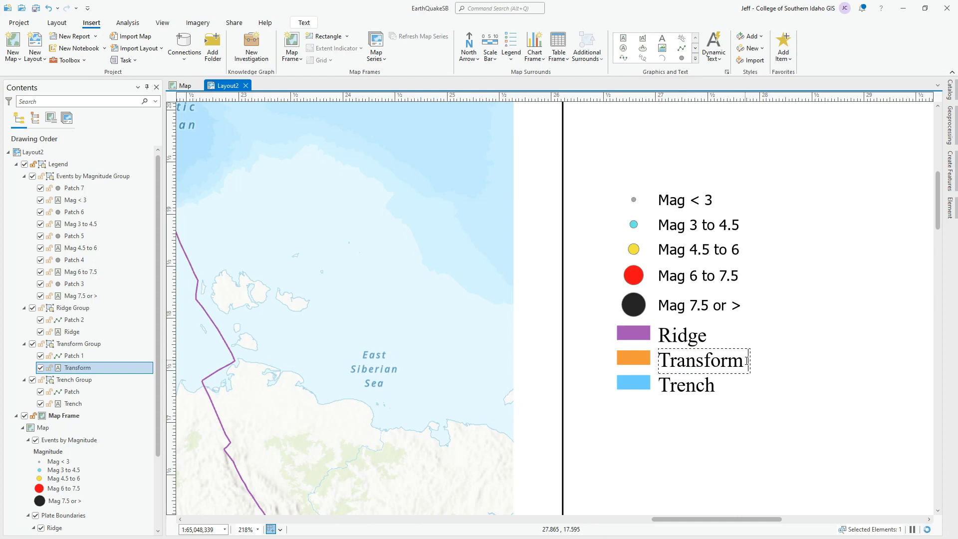
{"action": "left_click", "coordinate": [778, 359]}
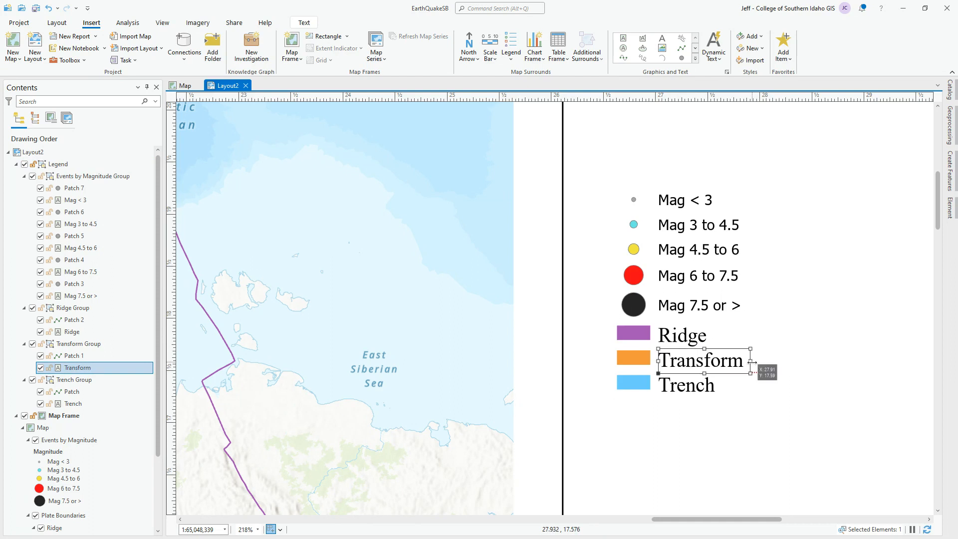
{"action": "left_click_drag", "start_coordinate": [790, 361], "coordinate": [844, 360]}
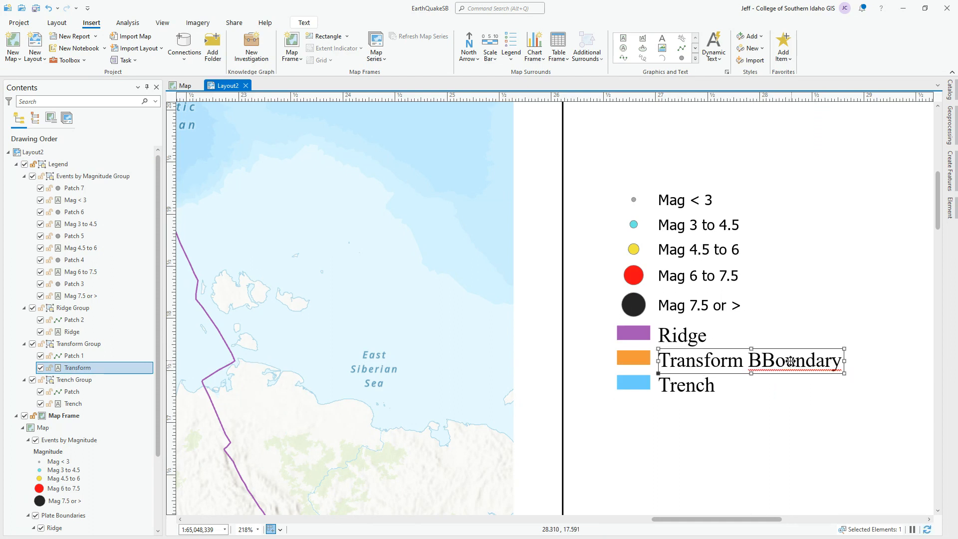
Remove the extra B so the legend label reads "Transform Boundary", and deselect it
{"action": "double_click", "coordinate": [768, 362]}
{"action": "left_click", "coordinate": [769, 362]}
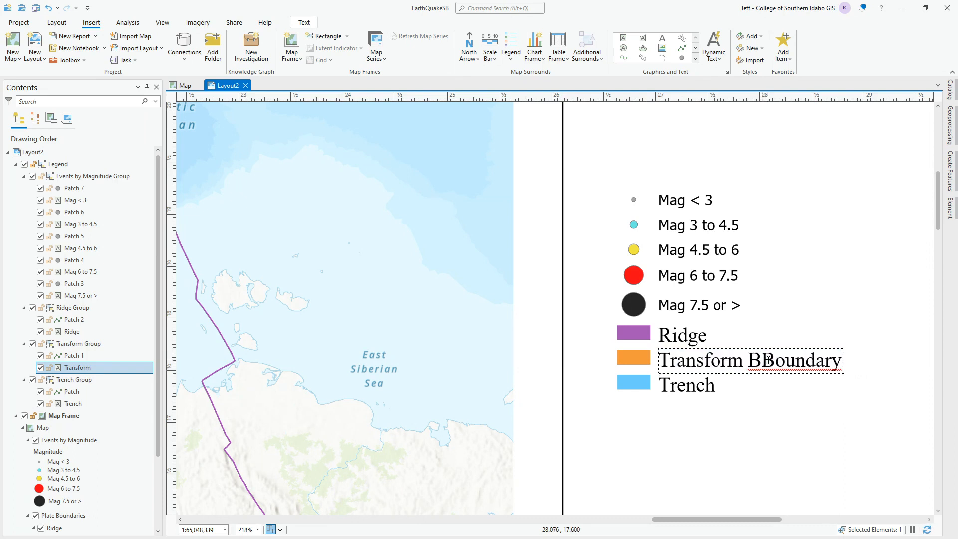
{"action": "key", "text": "BackSpace"}
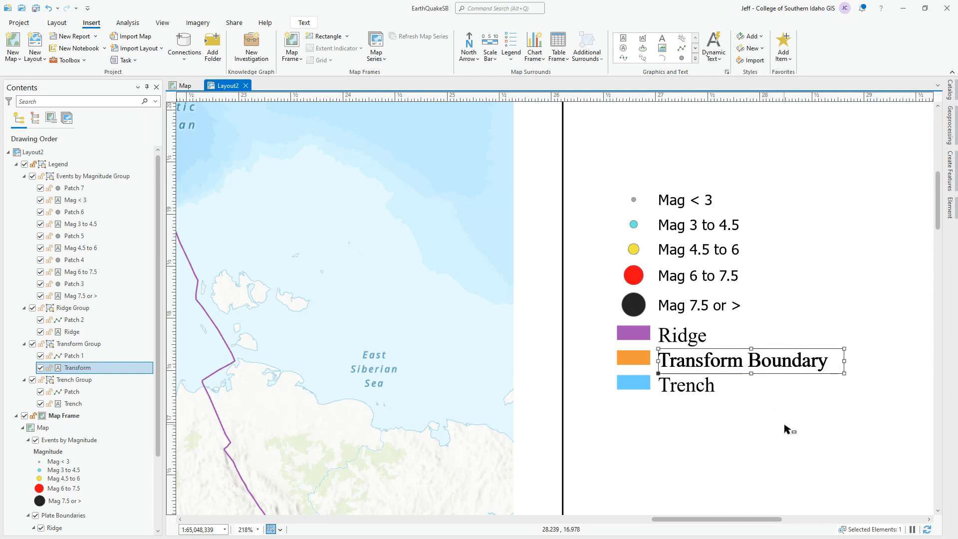
{"action": "left_click", "coordinate": [796, 398]}
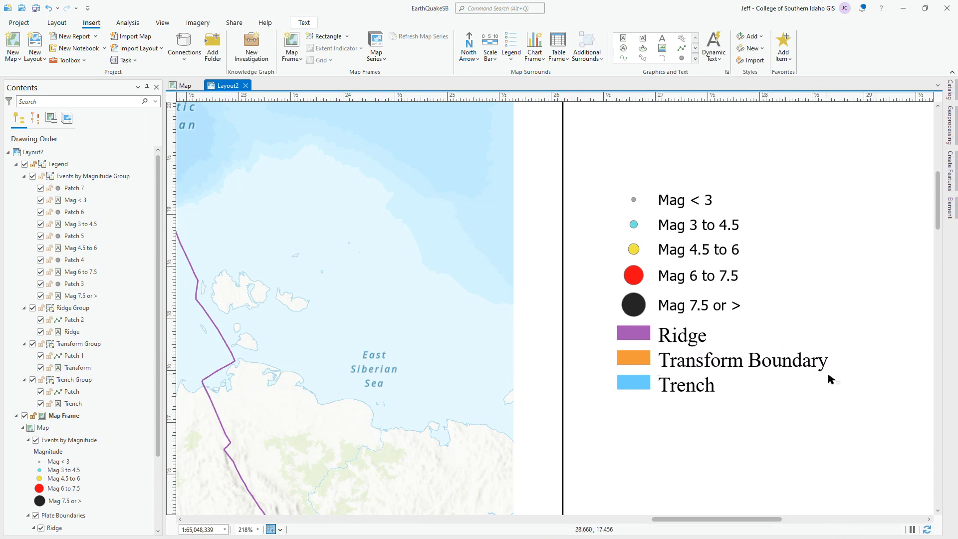